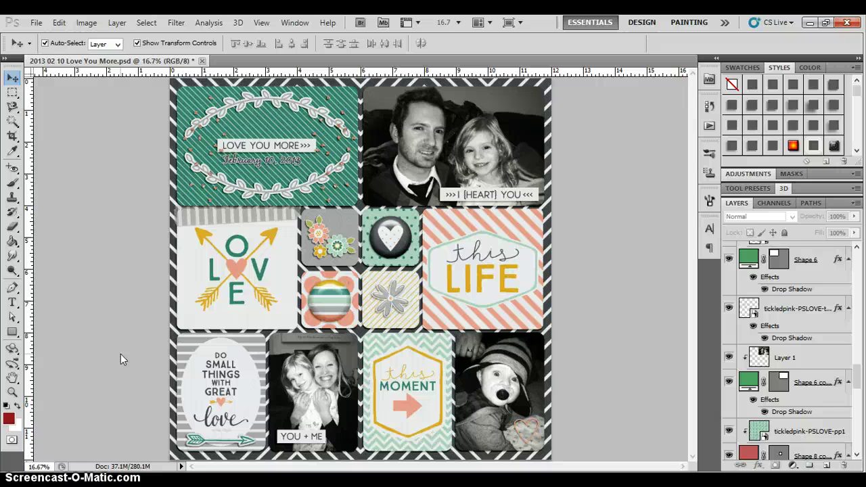
- Rotate the father-and-daughter photo together with its clipping shape and the "I {HEART} YOU" tag by about 1.19°
{"action": "left_click", "coordinate": [454, 110]}
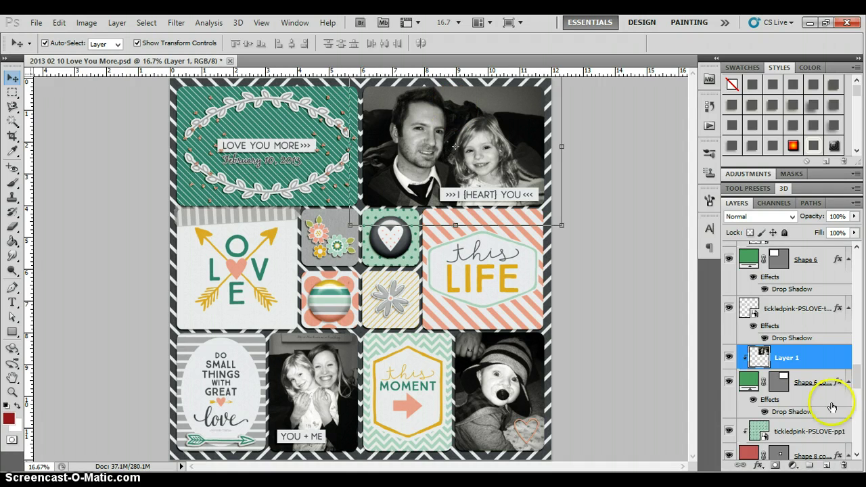
{"action": "left_click", "coordinate": [805, 379], "text": "shift"}
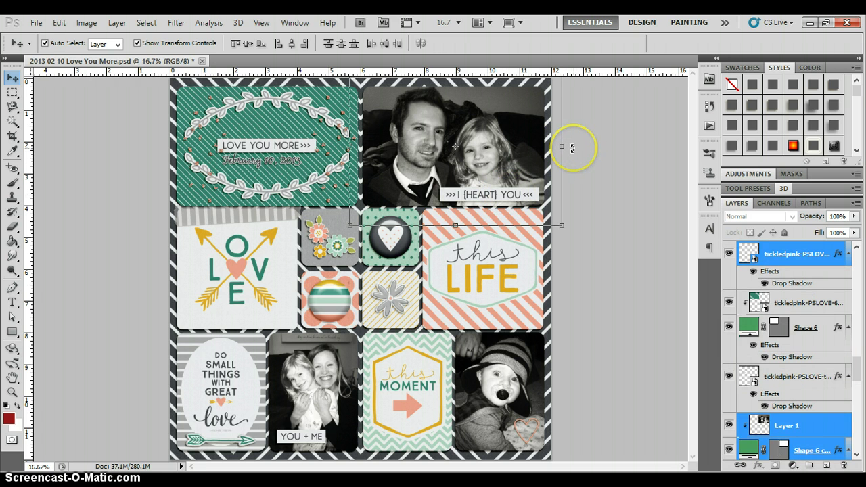
{"action": "left_click", "coordinate": [572, 148]}
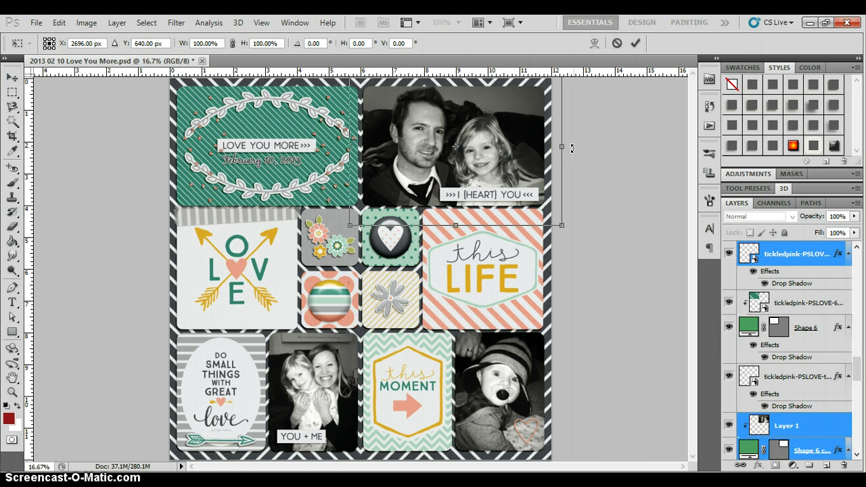
{"action": "left_click_drag", "start_coordinate": [572, 148], "coordinate": [572, 149]}
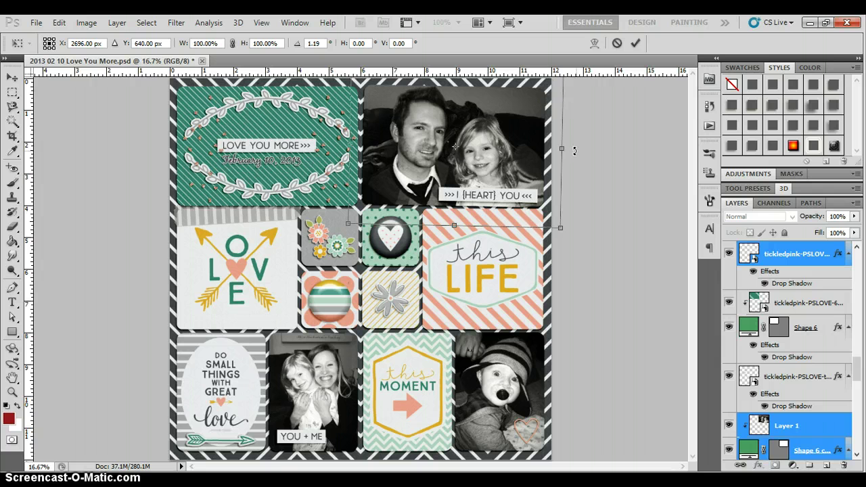
{"action": "key", "text": "Return"}
{"action": "left_click", "coordinate": [792, 418]}
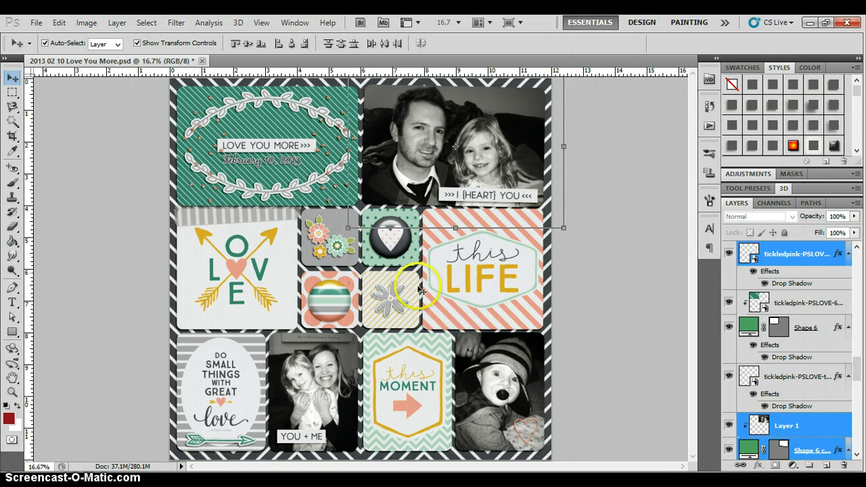
- Rotate the LOVE arrows card together with its clipping shape by about -0.73°
{"action": "left_click", "coordinate": [238, 266]}
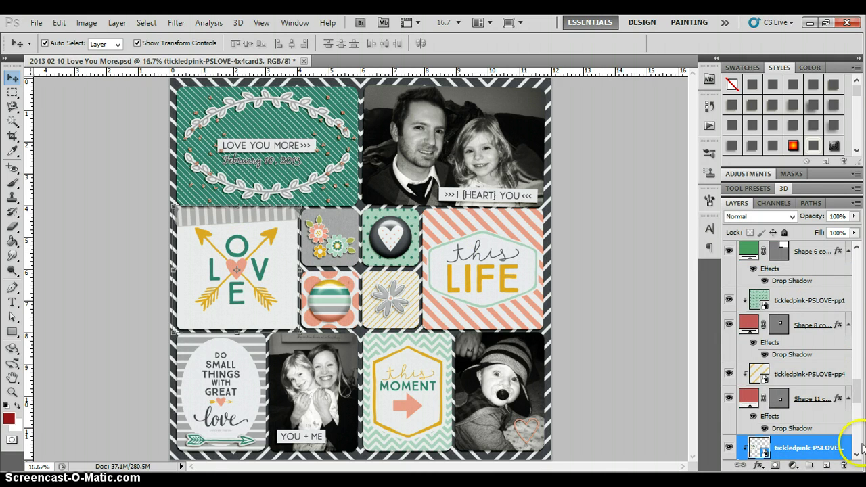
{"action": "scroll", "coordinate": [839, 399], "scroll_direction": "down", "scroll_amount": 3}
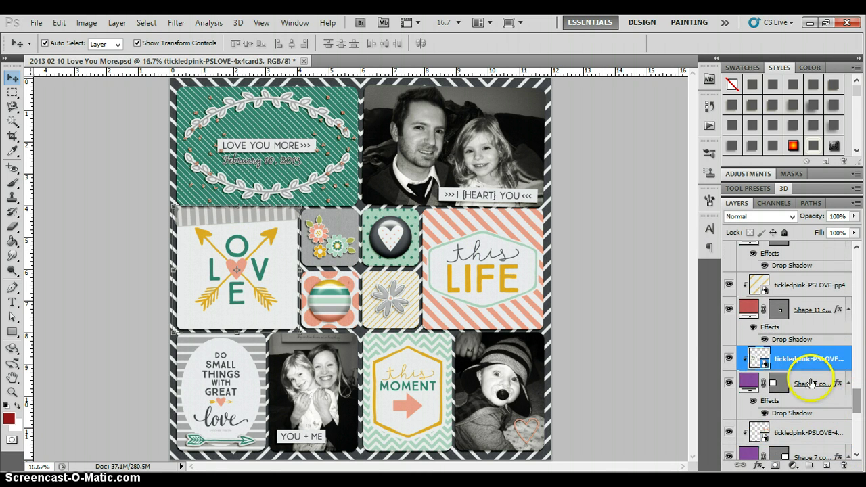
{"action": "left_click", "coordinate": [822, 386], "text": "shift"}
{"action": "key", "text": "ctrl+t"}
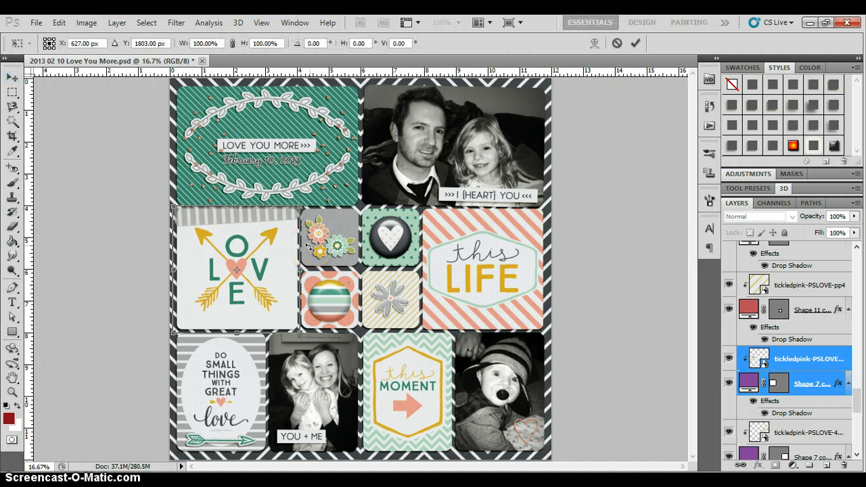
{"action": "left_click_drag", "start_coordinate": [307, 246], "coordinate": [307, 245]}
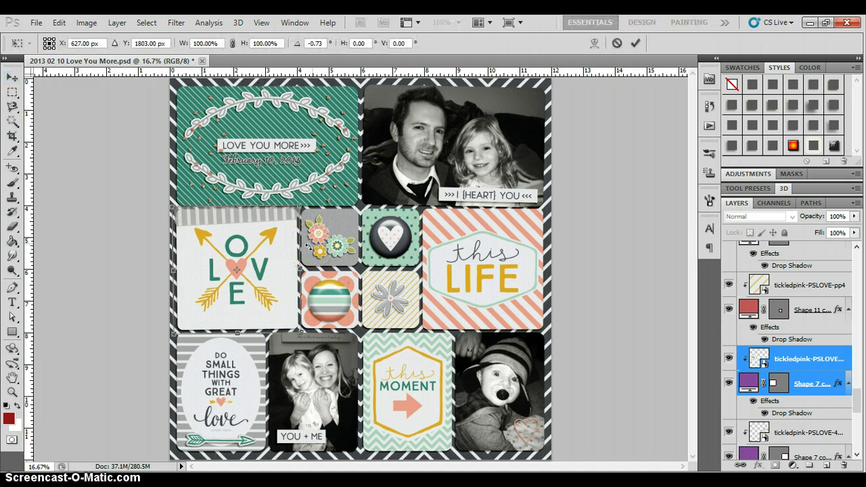
{"action": "key", "text": "Return"}
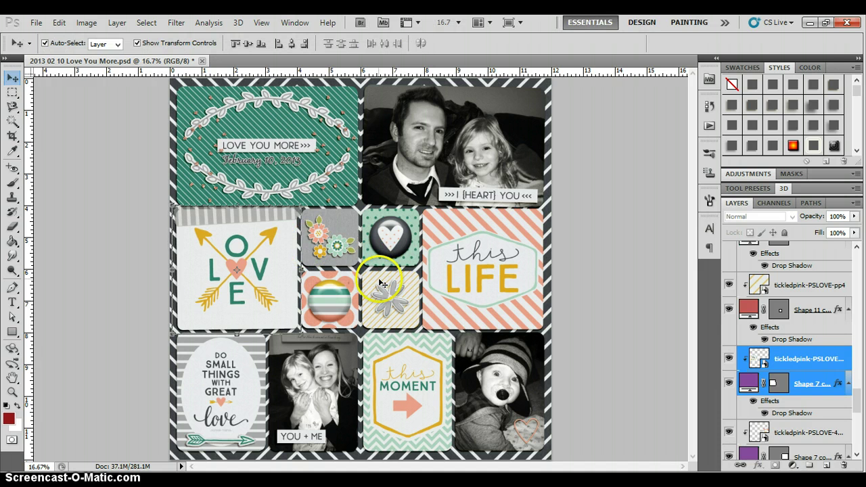
- Rotate the small yellow-striped card behind the grey flower slightly clockwise together with its clipping shape
{"action": "left_click", "coordinate": [382, 284]}
{"action": "left_click", "coordinate": [819, 309], "text": "shift"}
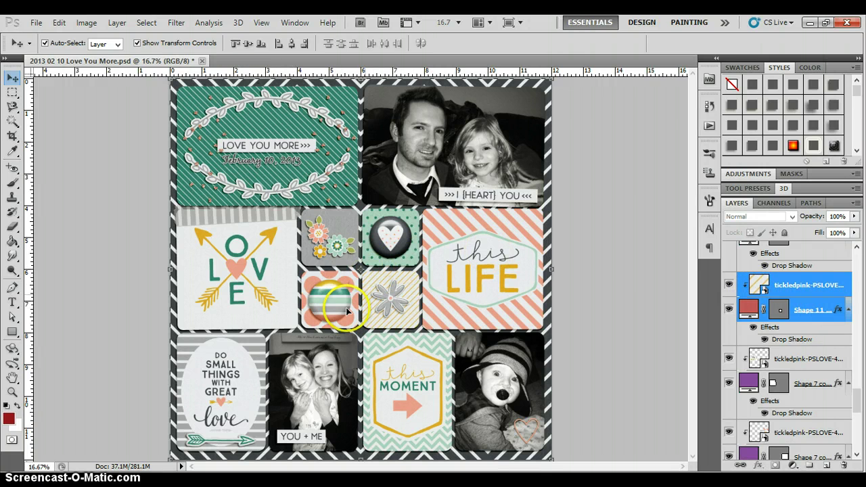
{"action": "key", "text": "ctrl+t"}
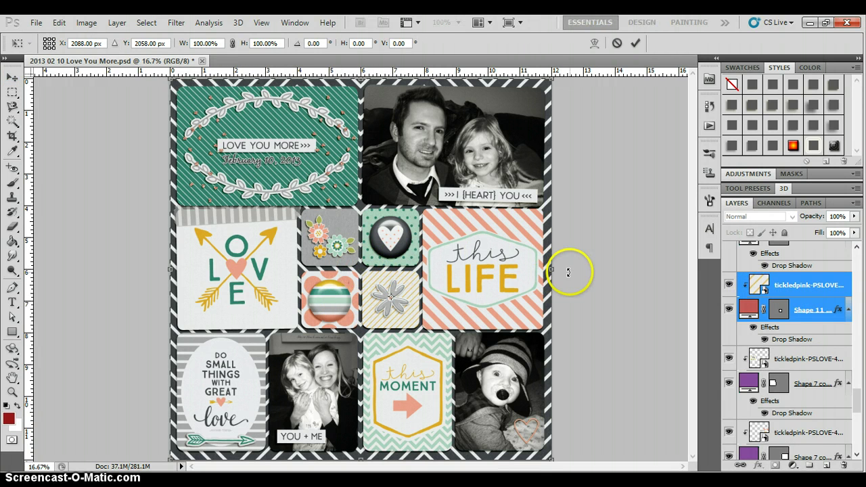
{"action": "left_click_drag", "start_coordinate": [569, 271], "coordinate": [576, 276]}
{"action": "key", "text": "Return"}
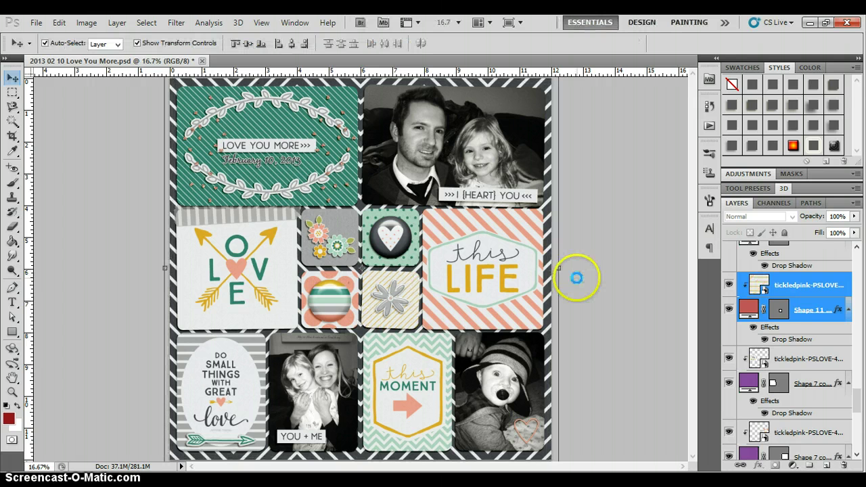
- Rotate the small grey card, its clipping shape and the flower cluster on it slightly counterclockwise
{"action": "left_click", "coordinate": [335, 222]}
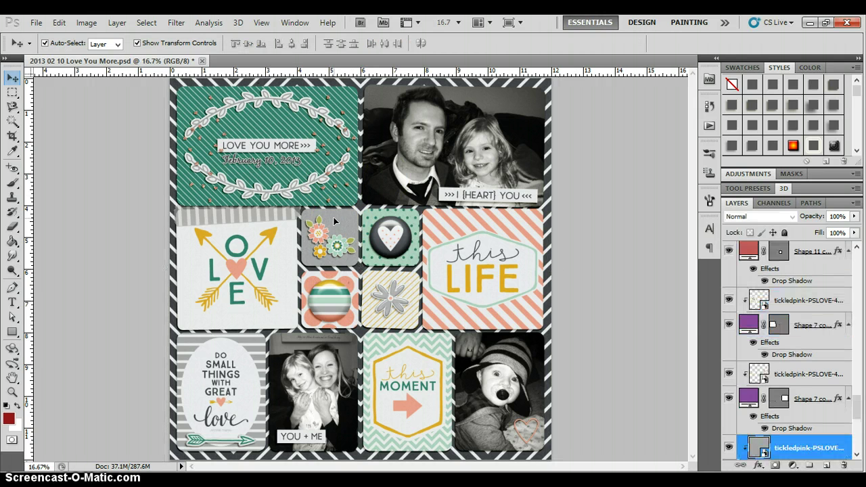
{"action": "left_click", "coordinate": [336, 247]}
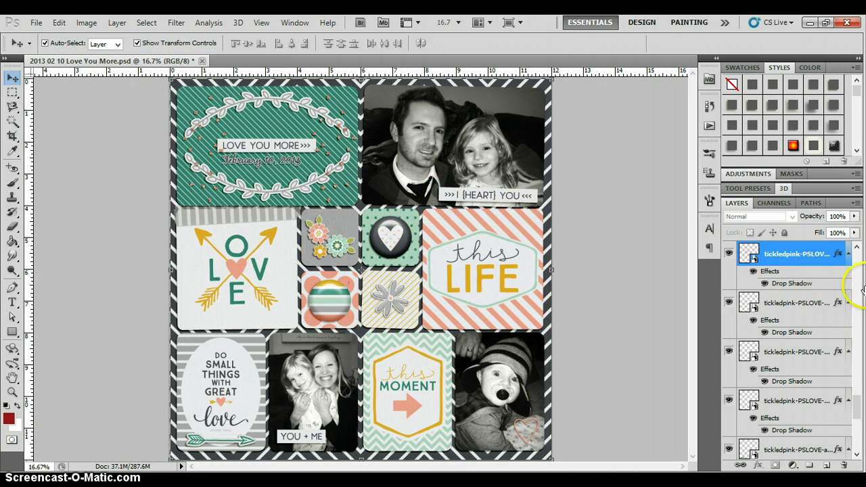
{"action": "left_click_drag", "start_coordinate": [859, 404], "coordinate": [862, 411]}
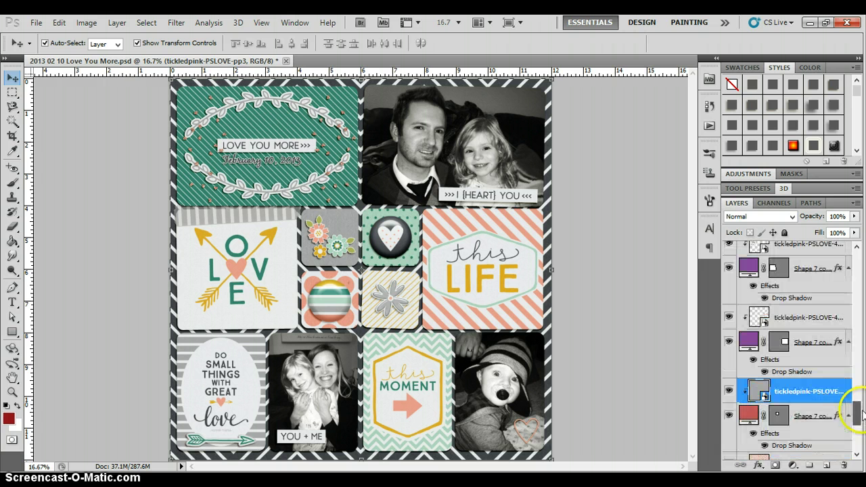
{"action": "left_click", "coordinate": [828, 414], "text": "shift"}
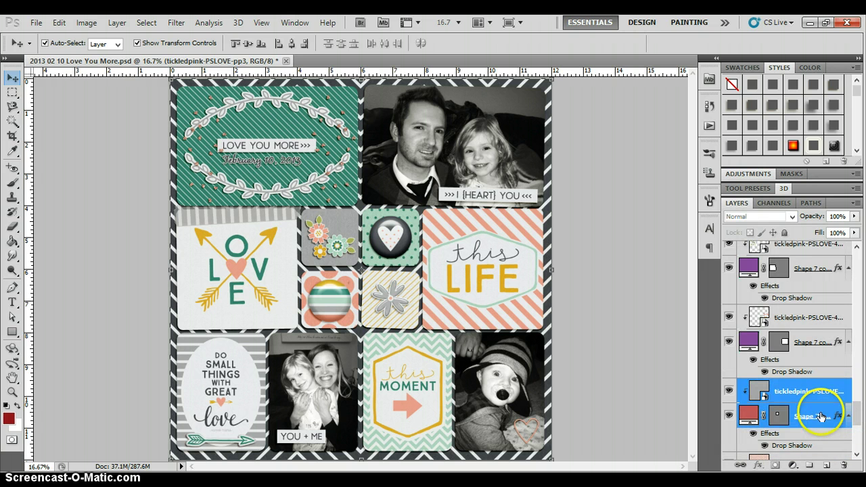
{"action": "left_click", "coordinate": [337, 245]}
{"action": "left_click", "coordinate": [361, 271]}
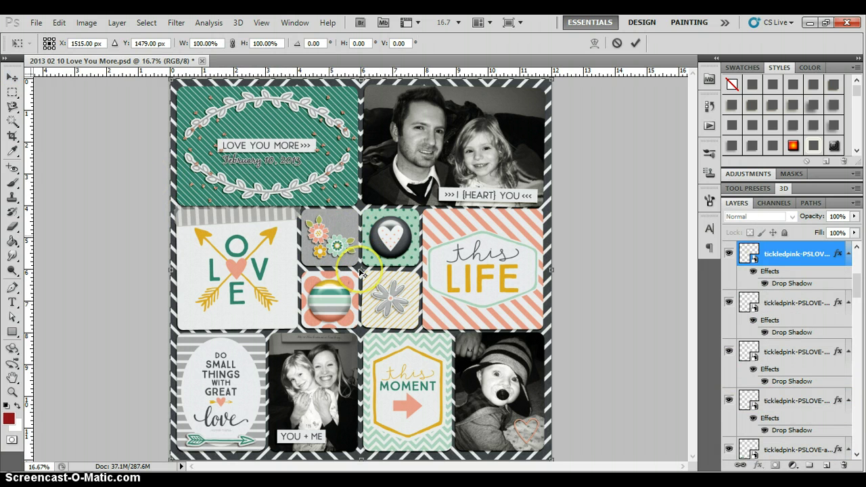
{"action": "left_click", "coordinate": [559, 230]}
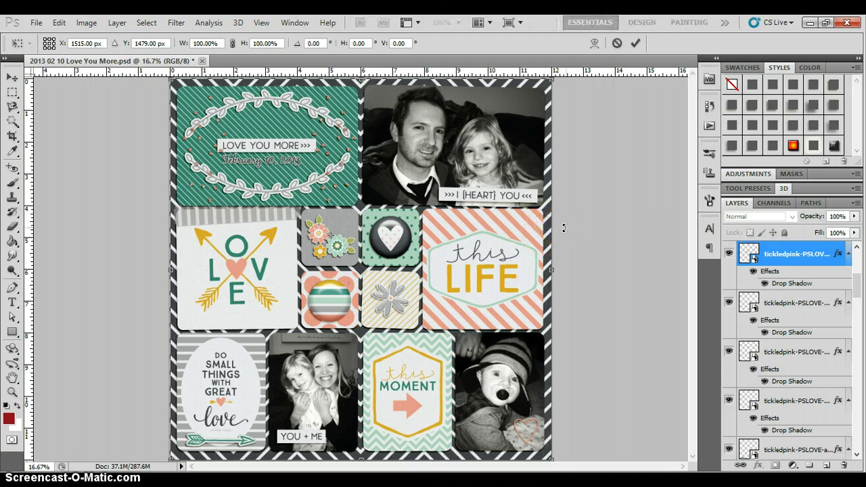
{"action": "left_click_drag", "start_coordinate": [564, 227], "coordinate": [564, 217]}
{"action": "key", "text": "Escape"}
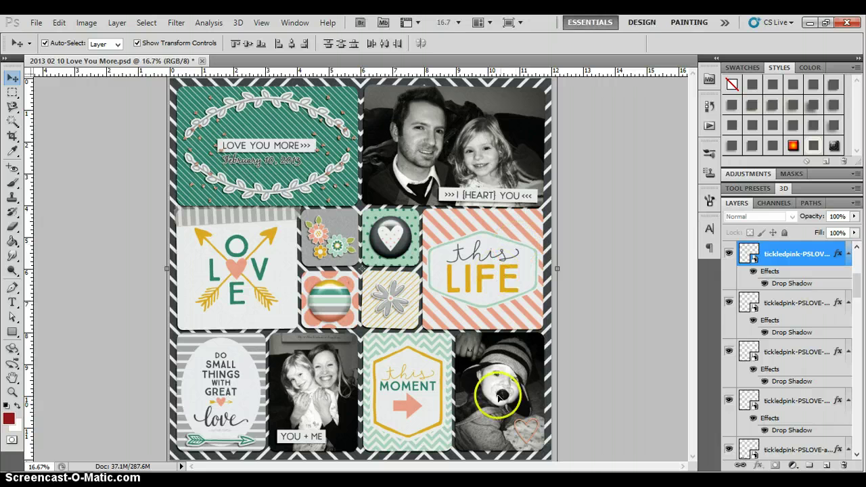
- Rotate the baby photo together with its clipping shape by about 1.55°
{"action": "left_click", "coordinate": [499, 395]}
{"action": "left_click", "coordinate": [856, 455]}
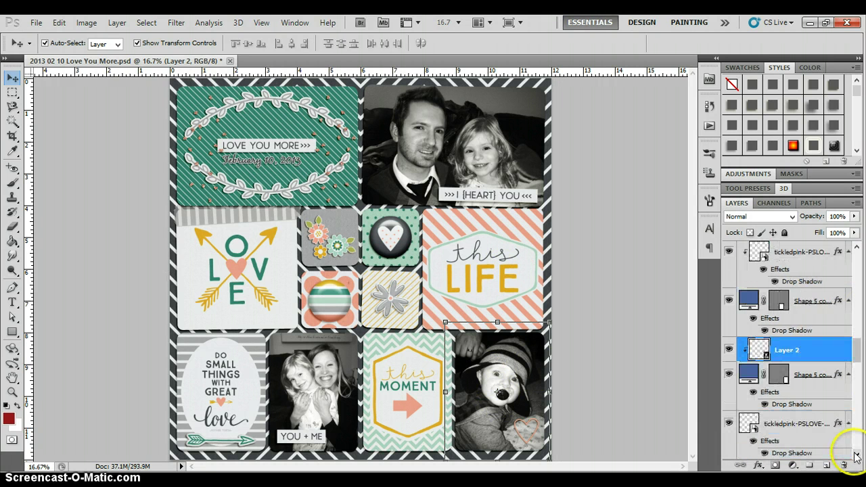
{"action": "left_click", "coordinate": [805, 374], "text": "shift"}
{"action": "key", "text": "ctrl+t"}
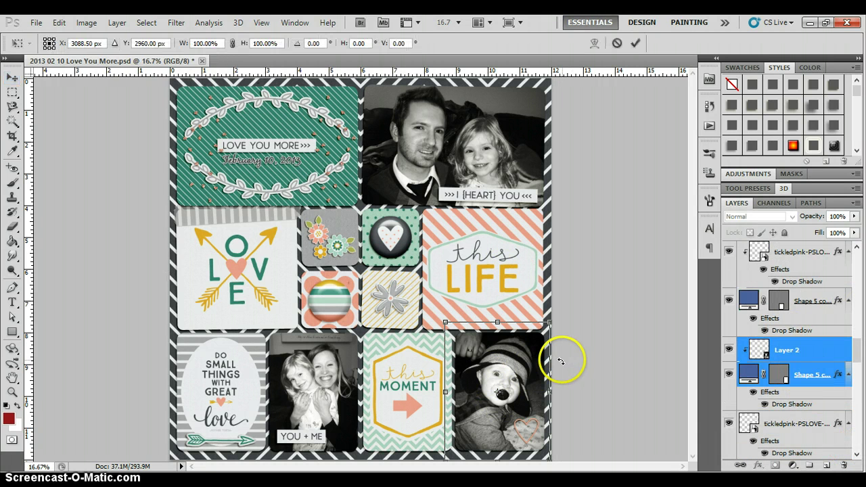
{"action": "left_click_drag", "start_coordinate": [561, 361], "coordinate": [570, 350]}
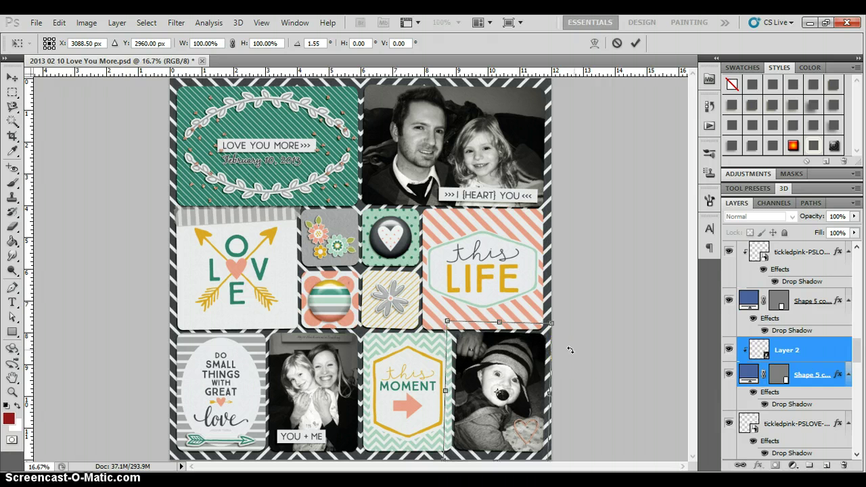
{"action": "key", "text": "Escape"}
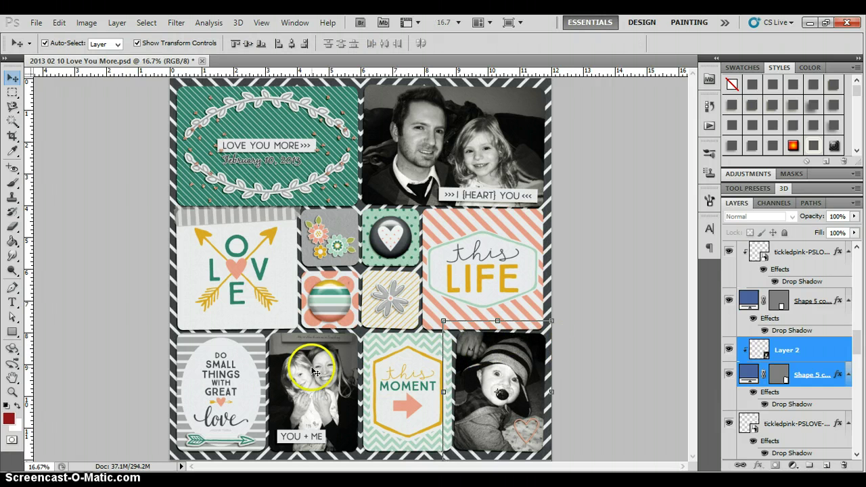
- Rotate the mother-and-daughter photo, its clipping shape and the "YOU + ME" tag slightly counterclockwise
{"action": "left_click", "coordinate": [314, 372]}
{"action": "left_click", "coordinate": [831, 278], "text": "shift"}
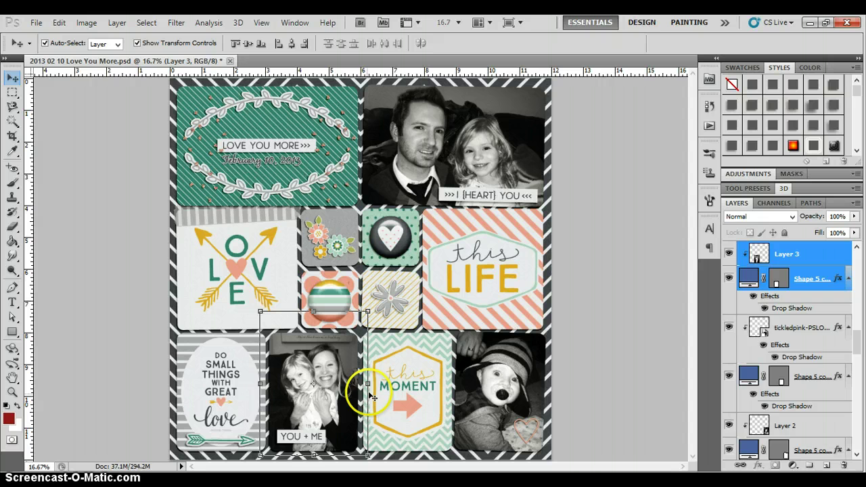
{"action": "left_click", "coordinate": [313, 435]}
{"action": "key", "text": "ctrl+t"}
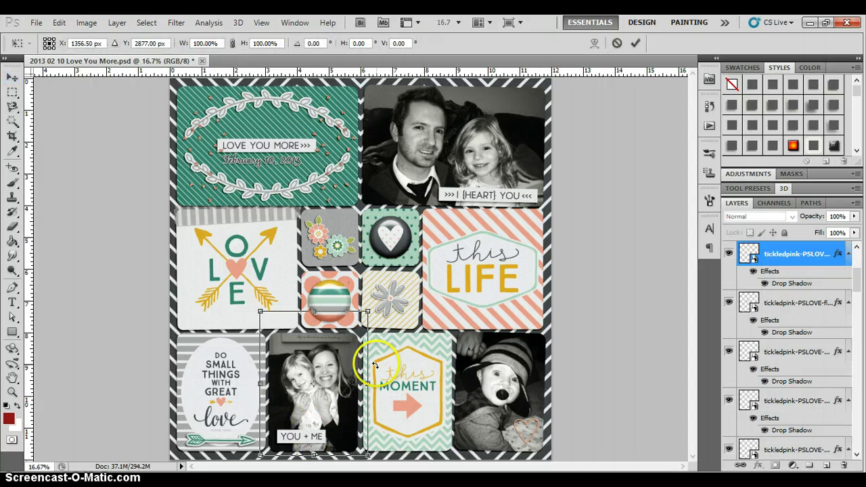
{"action": "left_click_drag", "start_coordinate": [374, 366], "coordinate": [377, 357]}
{"action": "key", "text": "Return"}
- Rotate the "Do small things with great love" card together with its clipping shape by about 1.89°
{"action": "left_click", "coordinate": [229, 352]}
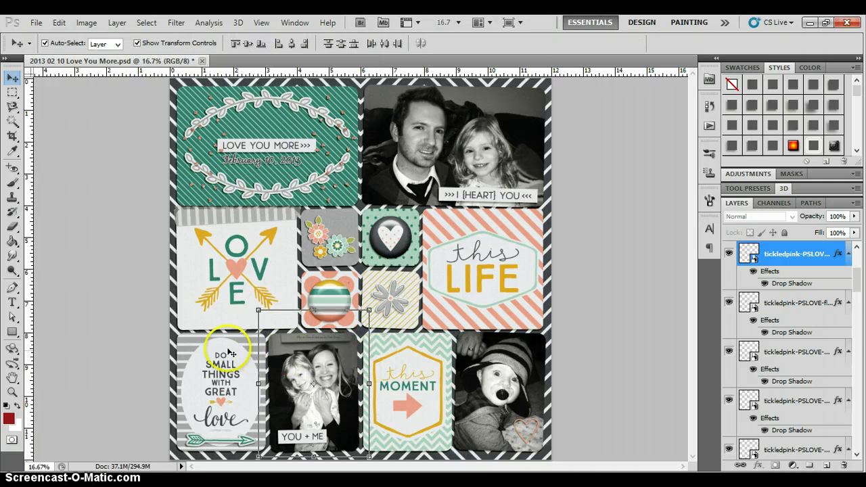
{"action": "left_click", "coordinate": [857, 457]}
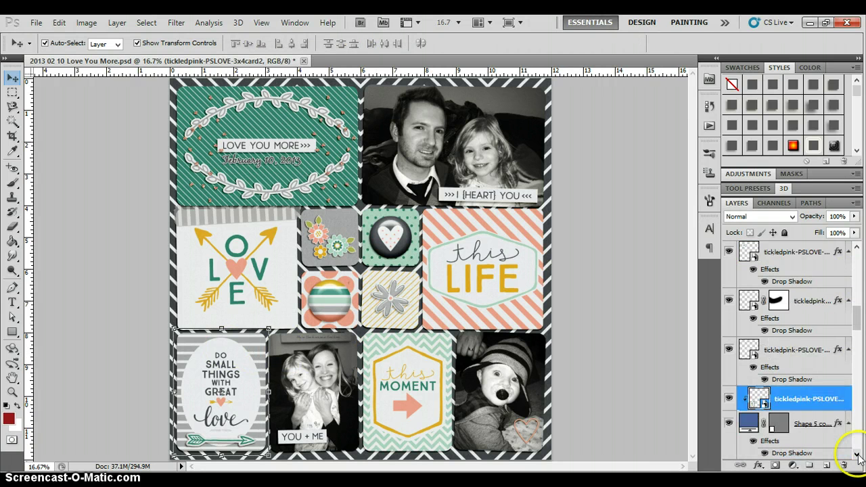
{"action": "left_click", "coordinate": [857, 457]}
{"action": "left_click", "coordinate": [809, 374], "text": "shift"}
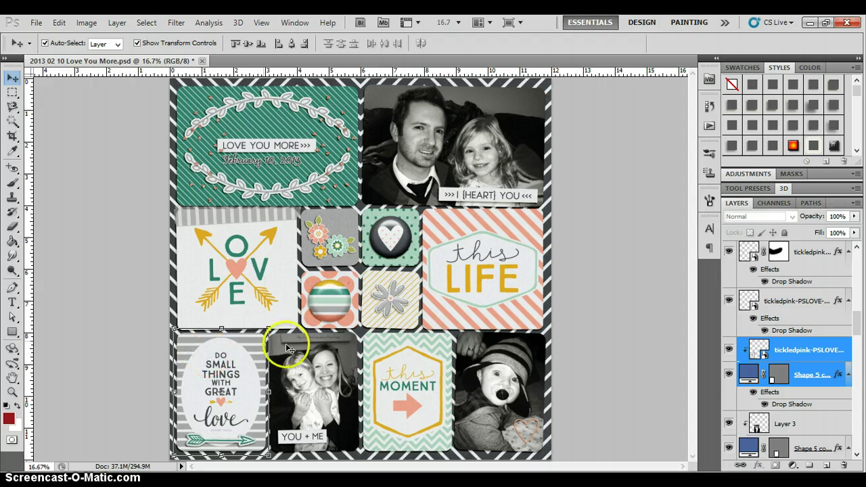
{"action": "key", "text": "ctrl+t"}
{"action": "left_click_drag", "start_coordinate": [277, 331], "coordinate": [279, 339]}
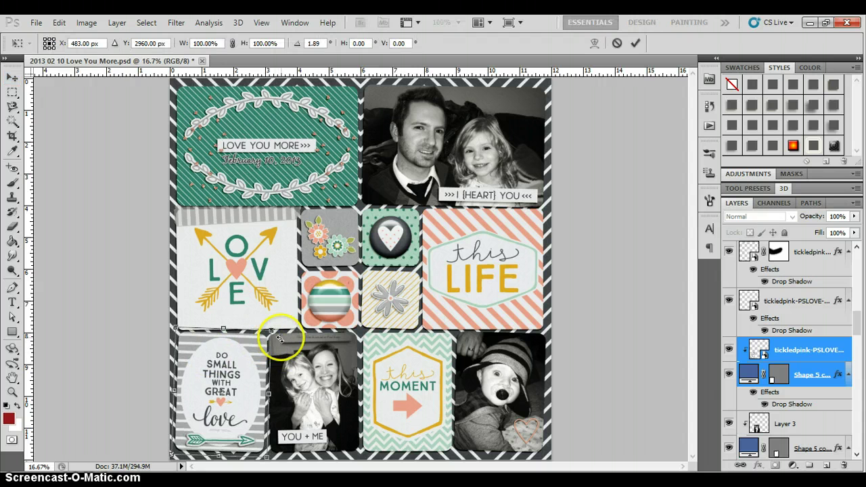
{"action": "key", "text": "Return"}
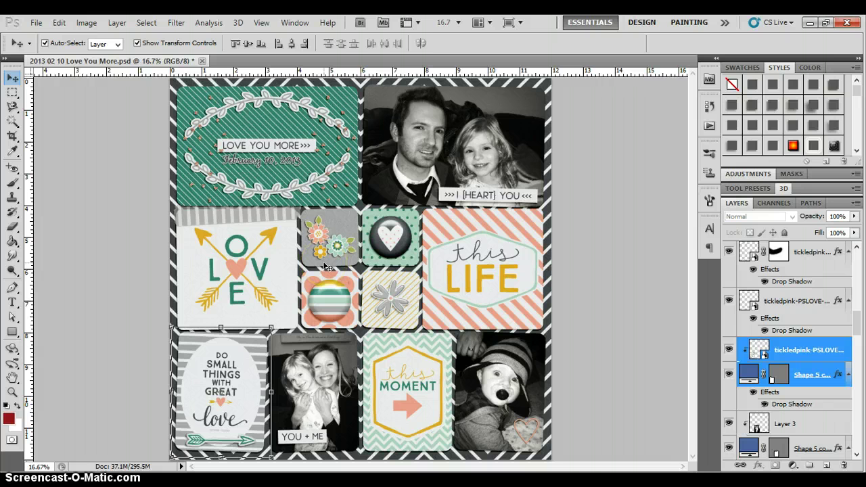
- Rotate the "this LIFE" card slightly clockwise together with its clipping shape and deselect the layers
{"action": "left_click", "coordinate": [450, 261]}
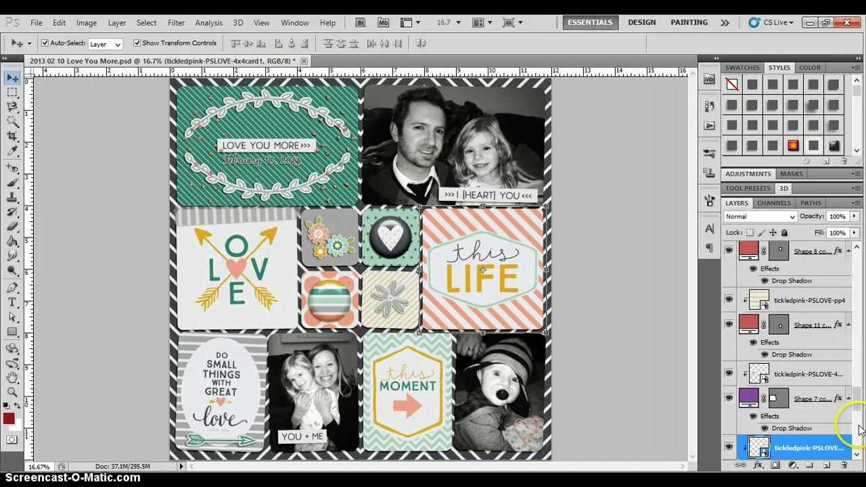
{"action": "scroll", "coordinate": [861, 430], "scroll_direction": "down", "scroll_amount": 2}
{"action": "left_click", "coordinate": [815, 421], "text": "shift"}
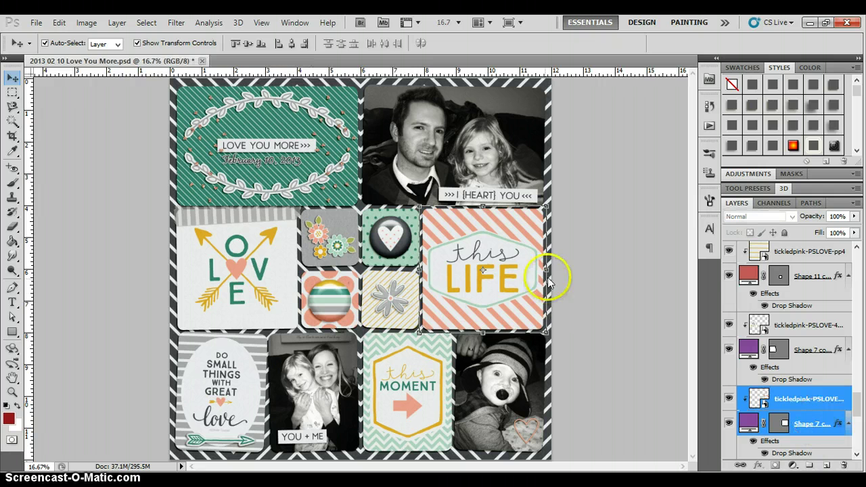
{"action": "left_click_drag", "start_coordinate": [560, 251], "coordinate": [564, 255]}
{"action": "key", "text": "Escape"}
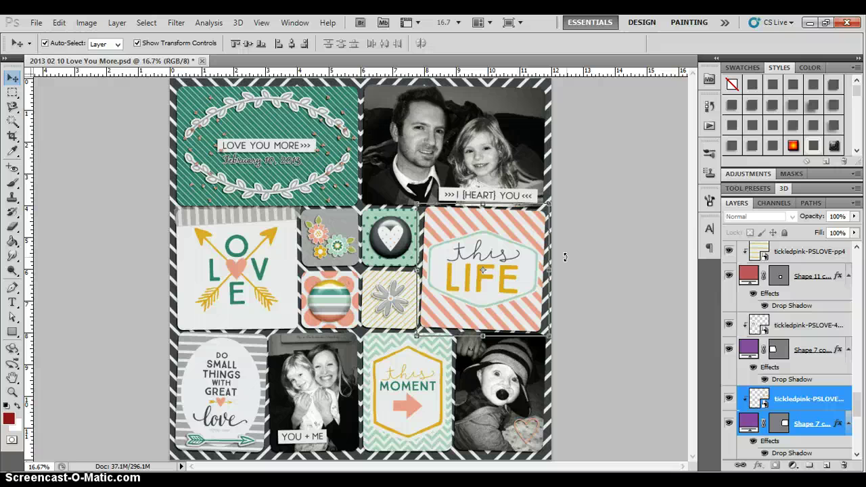
{"action": "left_click", "coordinate": [591, 205]}
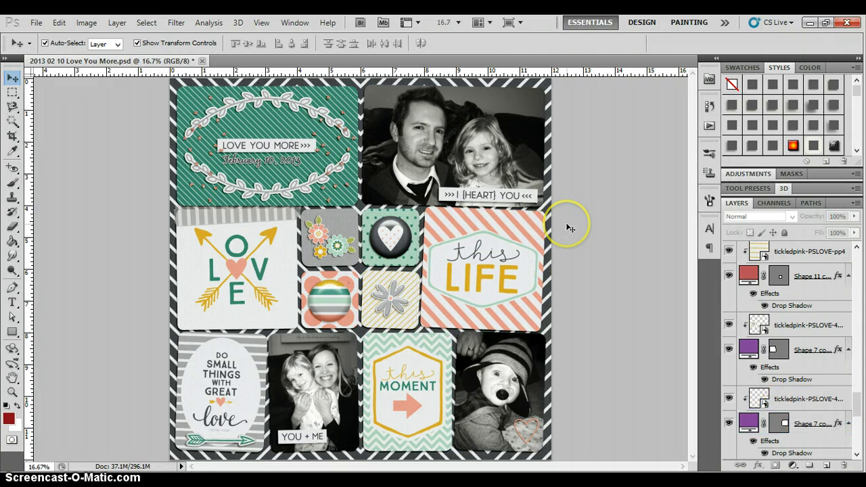
- Select the clipping shape beneath the "this LIFE" card, hiding and reshowing the card to identify the shape
{"action": "left_click_drag", "start_coordinate": [560, 211], "coordinate": [469, 232]}
{"action": "left_click", "coordinate": [468, 232]}
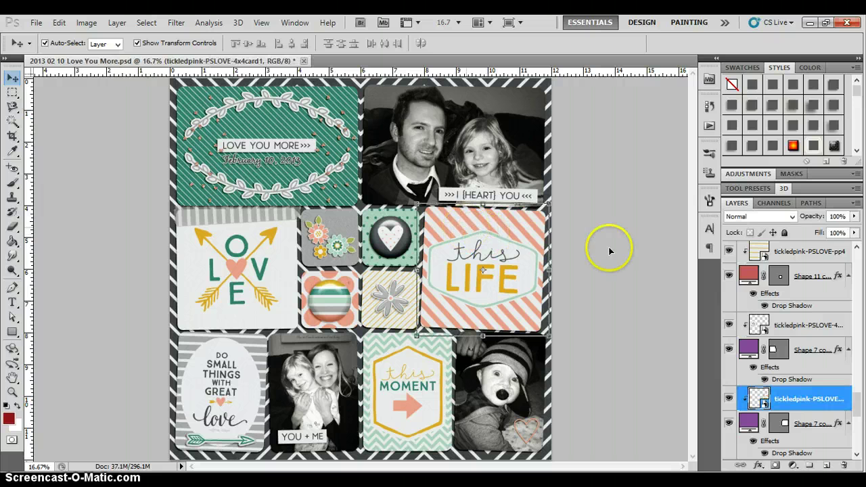
{"action": "left_click", "coordinate": [857, 456]}
{"action": "left_click", "coordinate": [857, 457]}
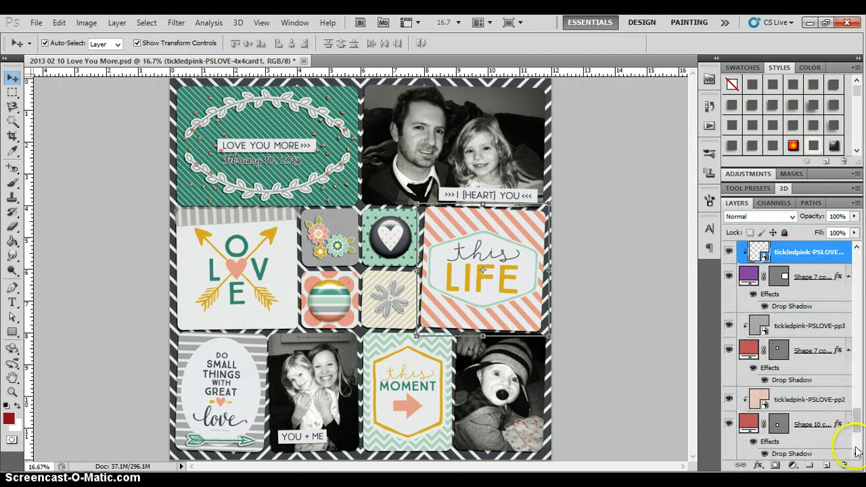
{"action": "left_click_drag", "start_coordinate": [798, 254], "coordinate": [802, 272]}
{"action": "left_click", "coordinate": [806, 276]}
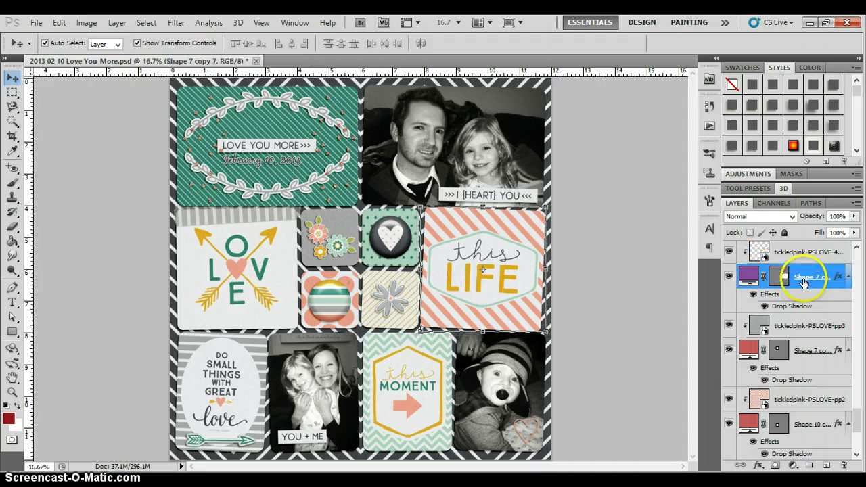
{"action": "left_click", "coordinate": [729, 252]}
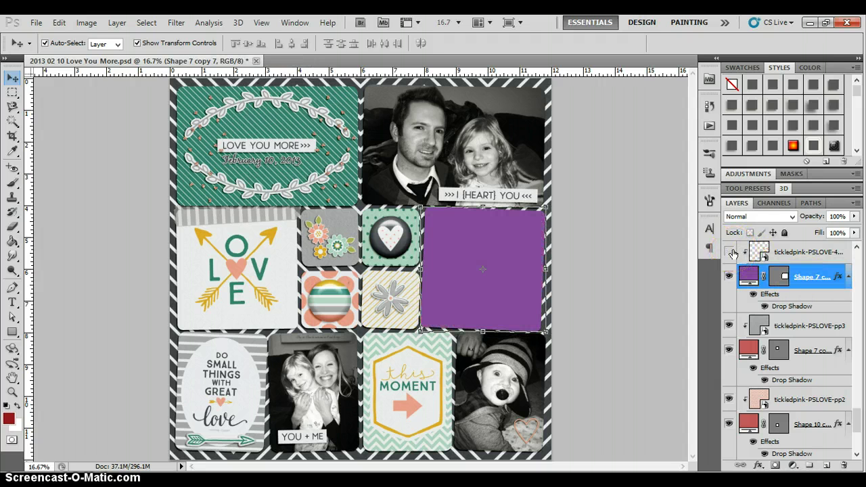
{"action": "left_click", "coordinate": [730, 253]}
- Separate the "this LIFE" clipping shape's drop shadow onto its own layer and select that shadow layer
{"action": "left_click_drag", "start_coordinate": [804, 273], "coordinate": [778, 306]}
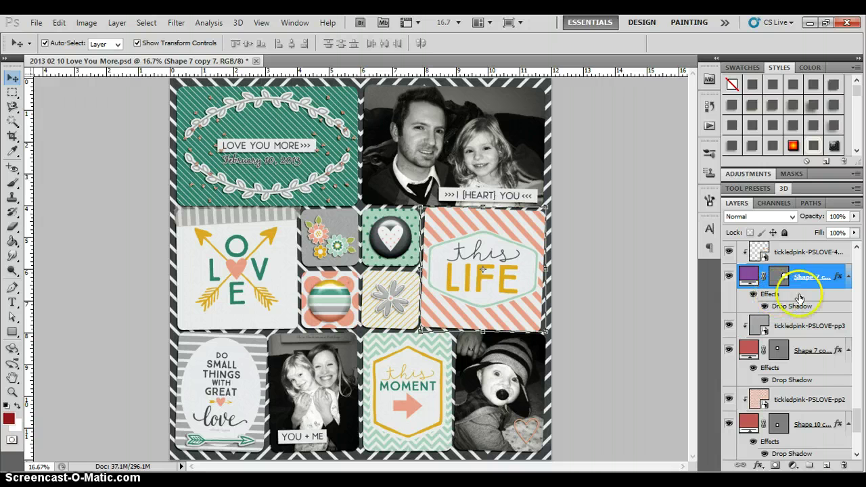
{"action": "right_click", "coordinate": [800, 299]}
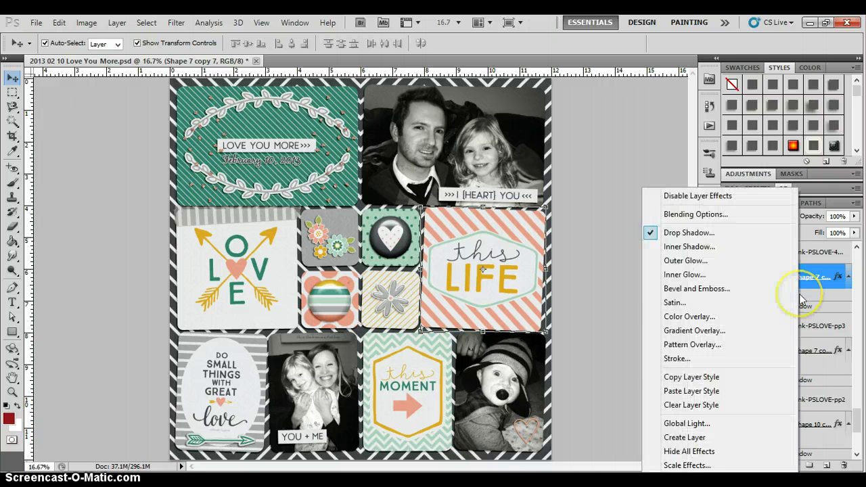
{"action": "left_click", "coordinate": [706, 439]}
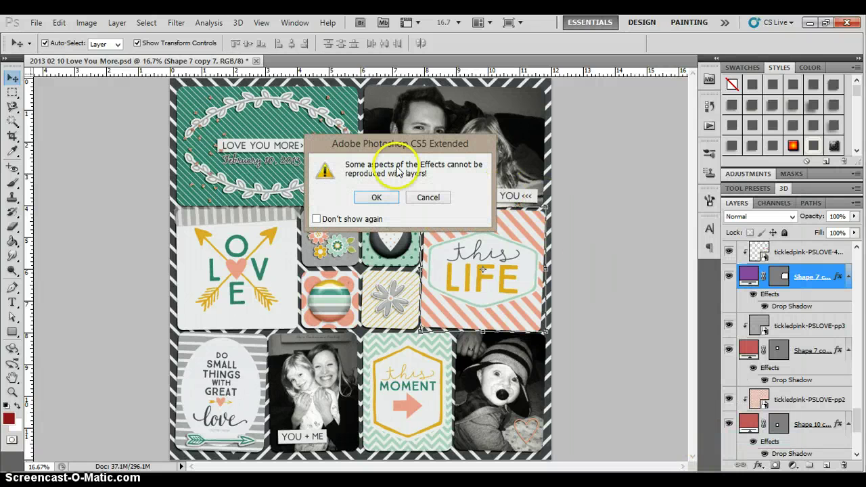
{"action": "left_click", "coordinate": [336, 197]}
{"action": "left_click", "coordinate": [778, 301]}
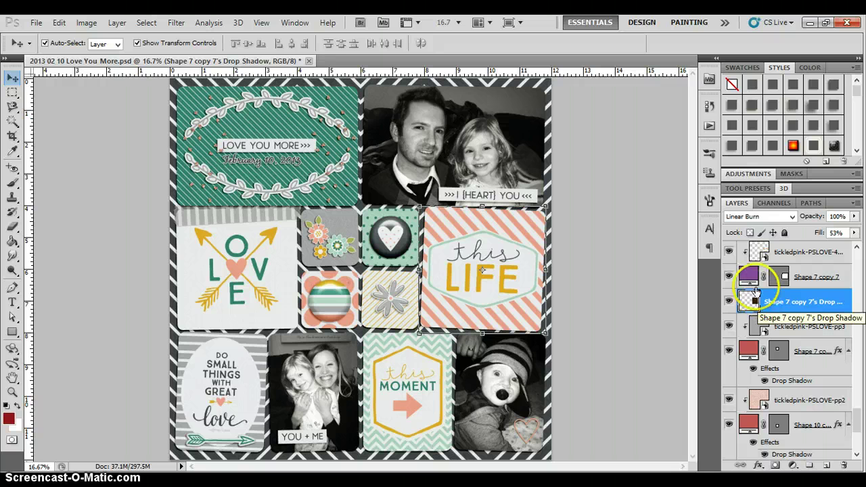
- Hide and reshow the "this LIFE" clipping shape to examine its separated drop shadow alone
{"action": "left_click", "coordinate": [728, 276]}
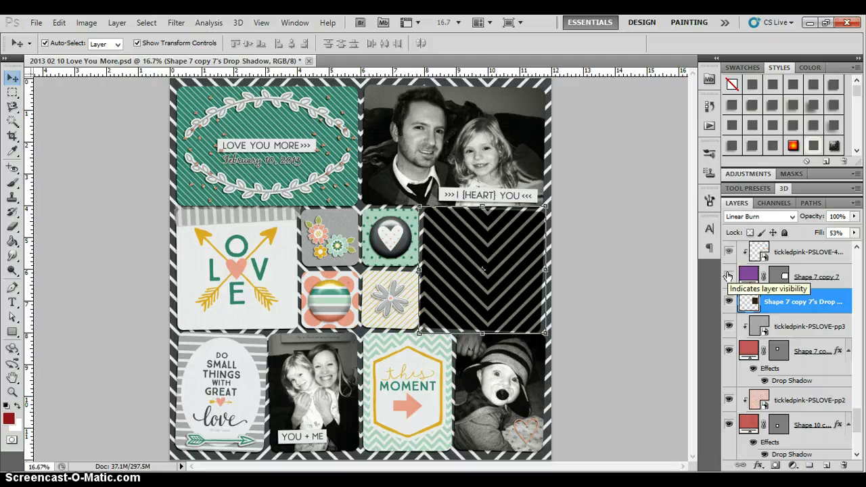
{"action": "left_click", "coordinate": [728, 275]}
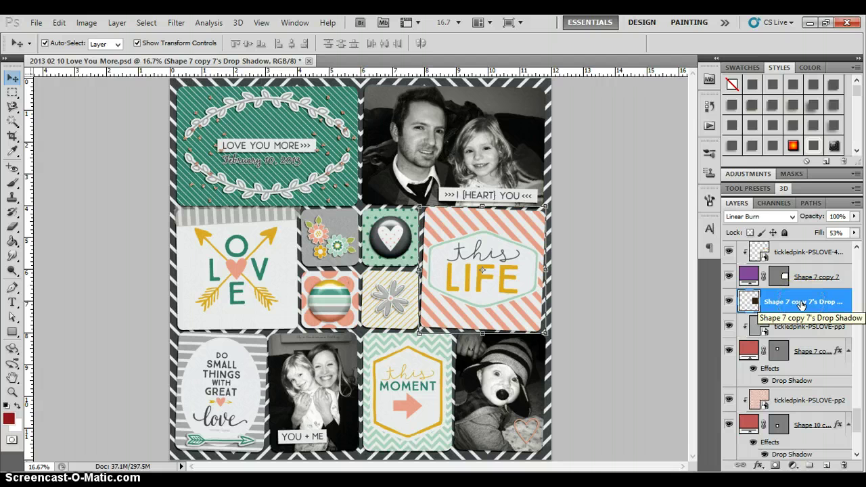
{"action": "left_click", "coordinate": [759, 305]}
{"action": "left_click", "coordinate": [749, 304]}
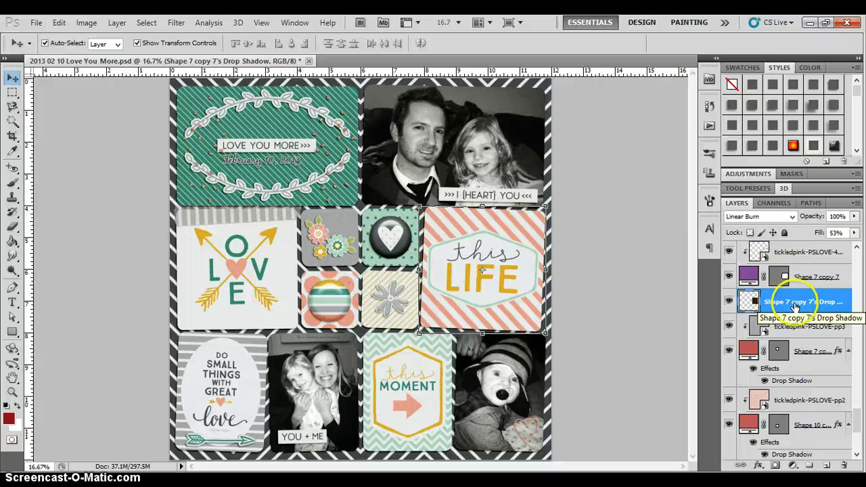
{"action": "left_click", "coordinate": [744, 301]}
{"action": "left_click", "coordinate": [729, 301]}
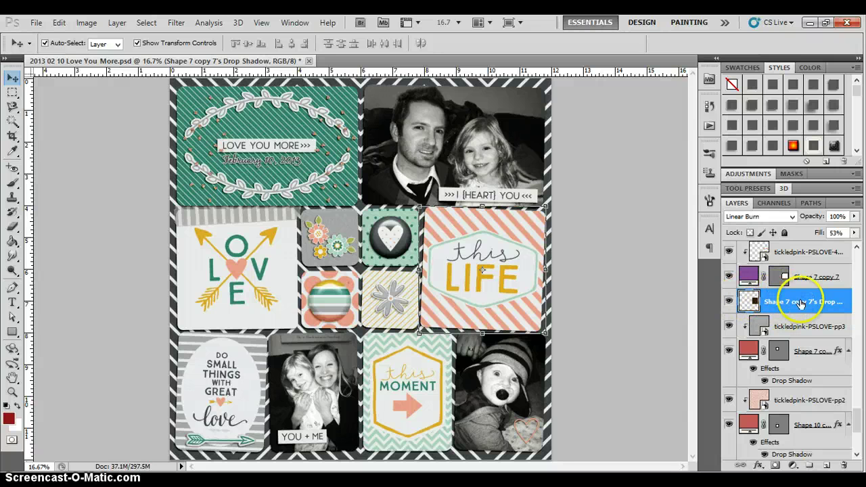
- Warp the "this LIFE" card's shadow layer slightly outward at its corners, apply it and turn off the transform controls
{"action": "left_click", "coordinate": [56, 23]}
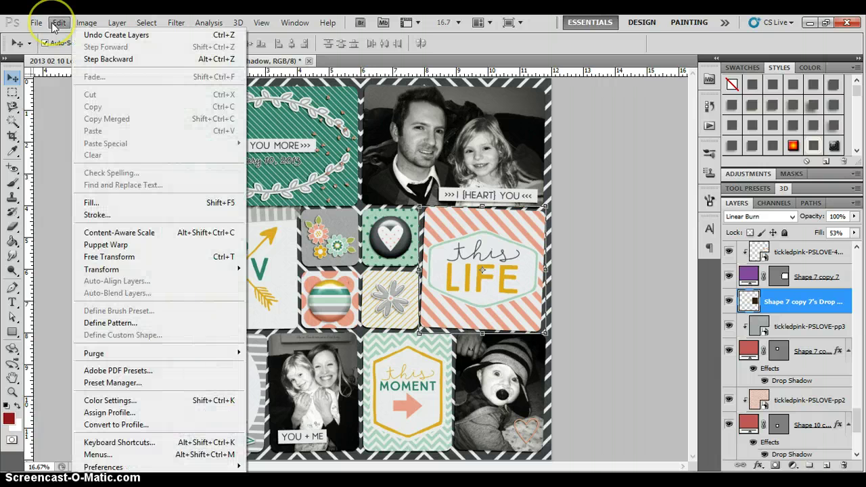
{"action": "mouse_move", "coordinate": [130, 271]}
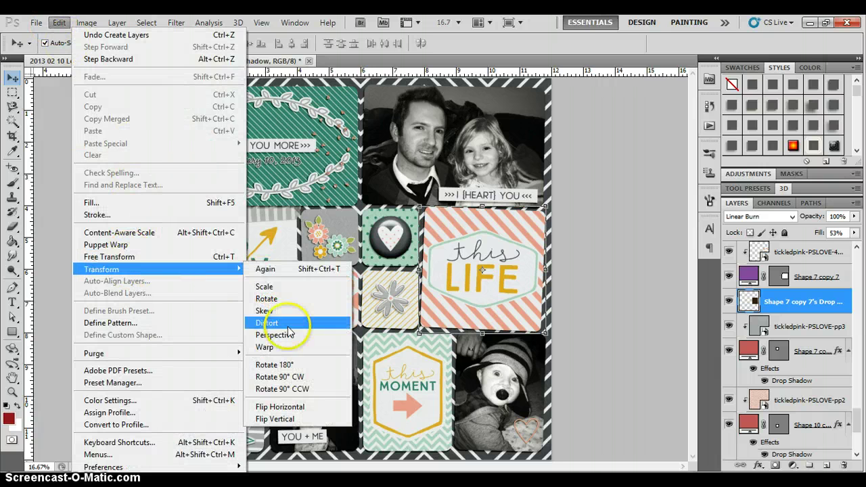
{"action": "left_click", "coordinate": [282, 349]}
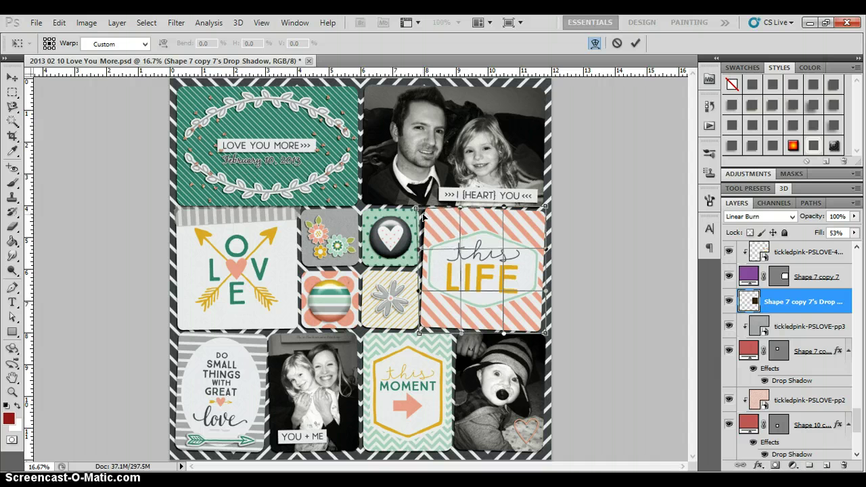
{"action": "key", "text": "Return"}
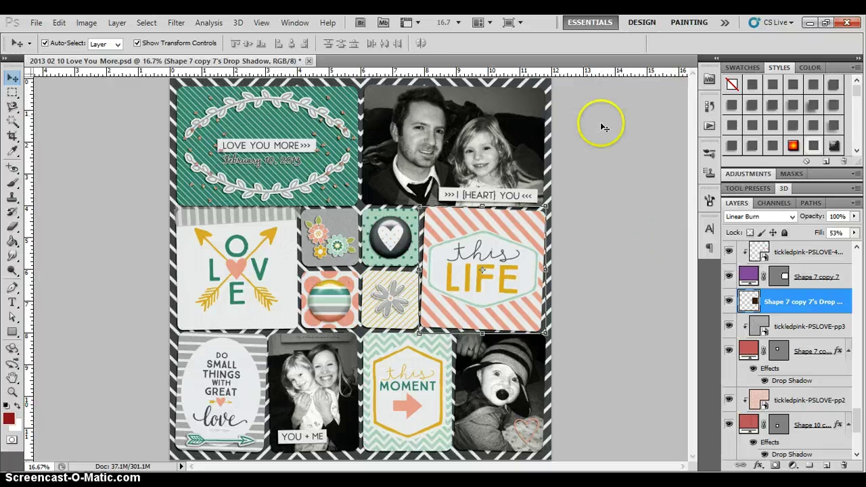
{"action": "left_click", "coordinate": [138, 43]}
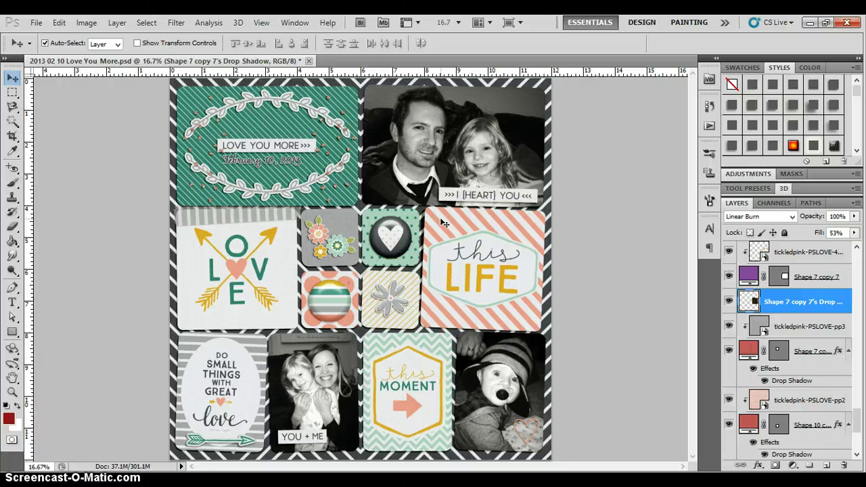
- Apply a Gaussian Blur with a 9.1 pixel radius to the "this LIFE" card's warped shadow layer
{"action": "left_click", "coordinate": [177, 23]}
{"action": "mouse_move", "coordinate": [192, 139]}
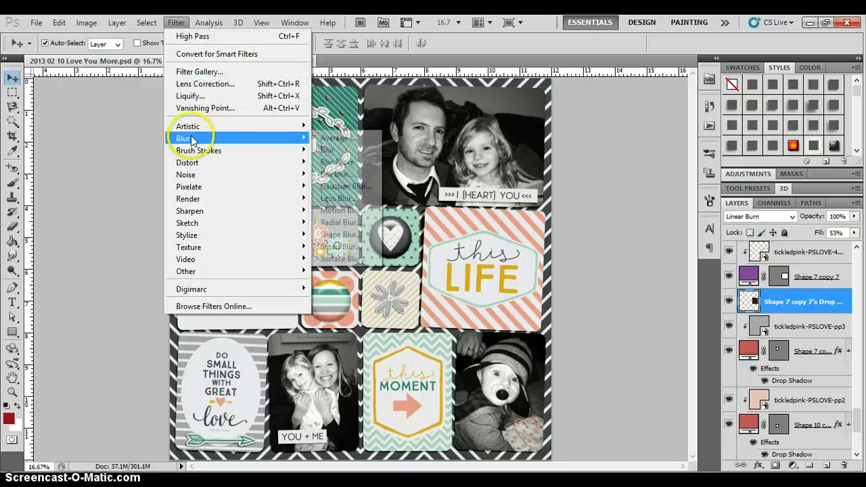
{"action": "left_click", "coordinate": [346, 187]}
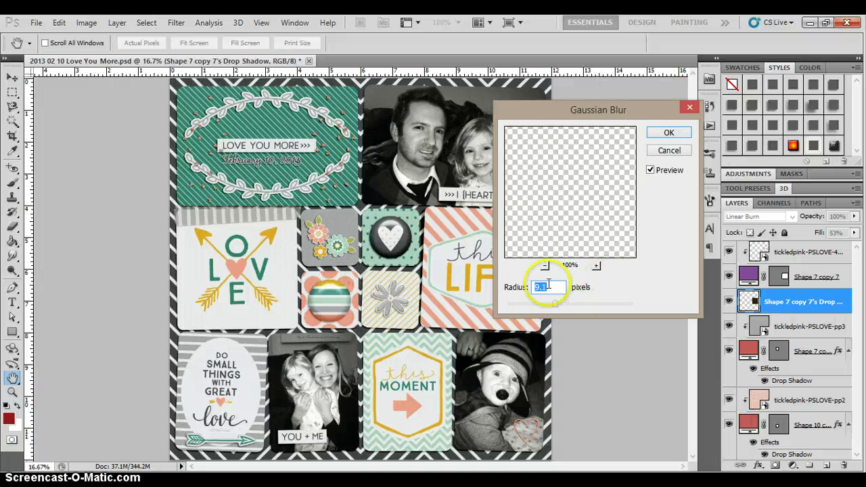
{"action": "left_click", "coordinate": [667, 132]}
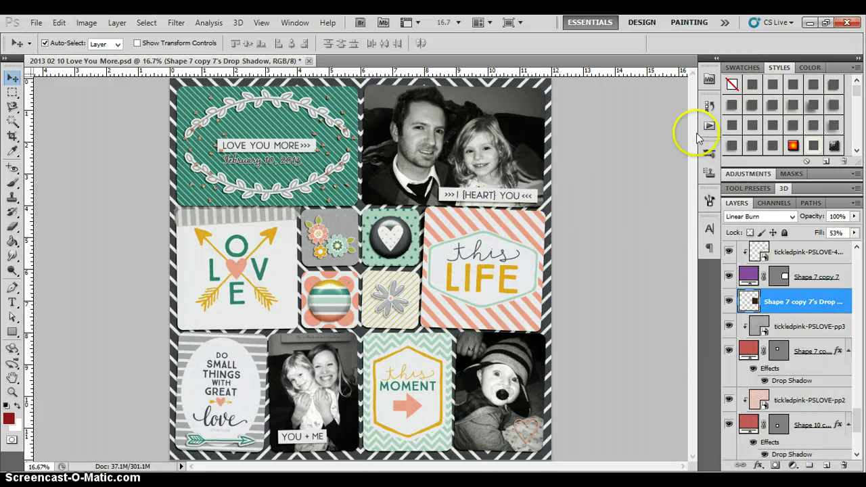
- Compare the "this LIFE" card's shadow before and after the edits by stepping through the history, ending on the Gaussian Blur state
{"action": "left_click", "coordinate": [709, 106]}
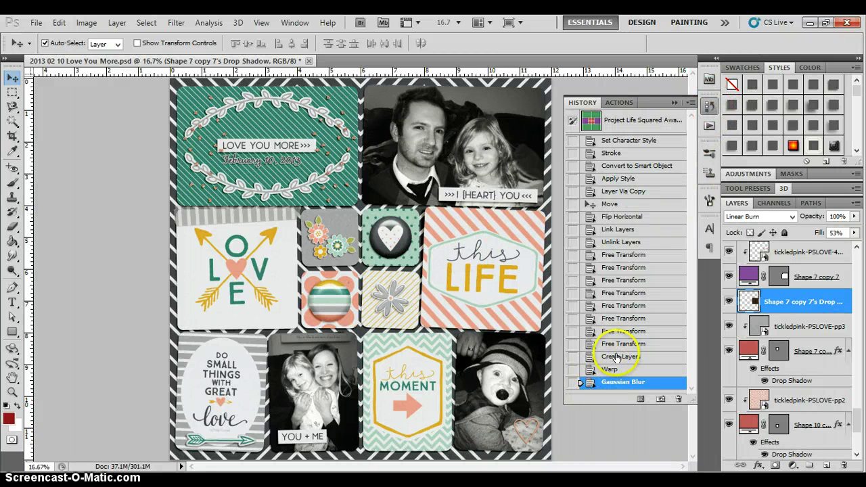
{"action": "left_click", "coordinate": [623, 344]}
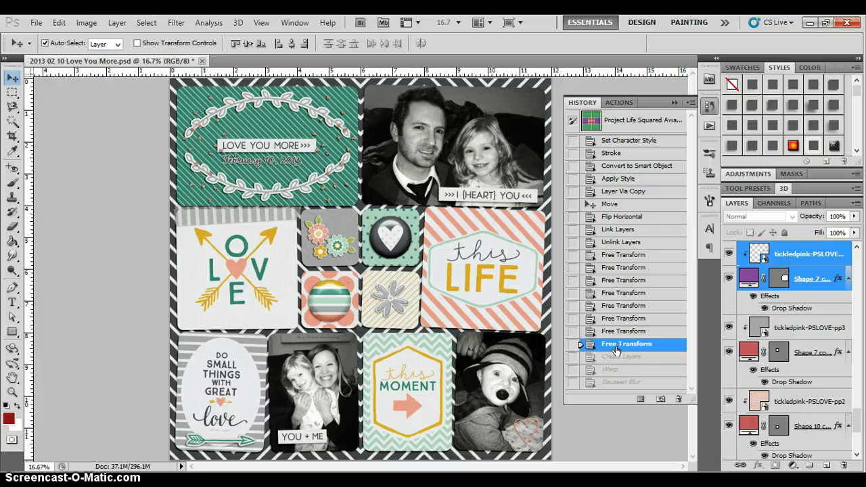
{"action": "left_click", "coordinate": [623, 383]}
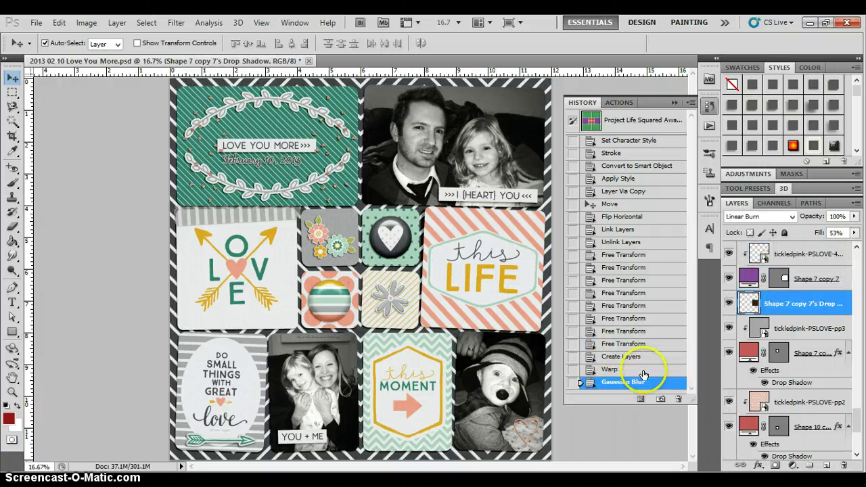
{"action": "left_click", "coordinate": [674, 102]}
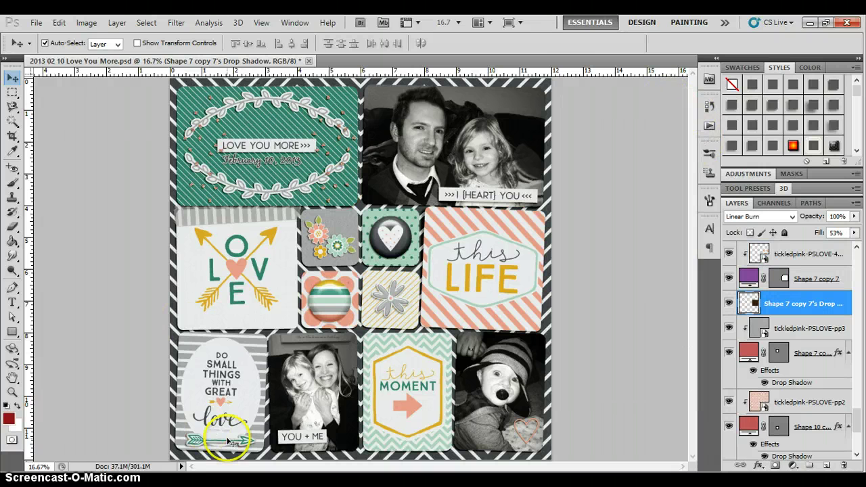
- Separate the drop shadow of the green "LOVE YOU MORE" card's clipping shape, Shape 6, onto its own layer
{"action": "left_click", "coordinate": [186, 93]}
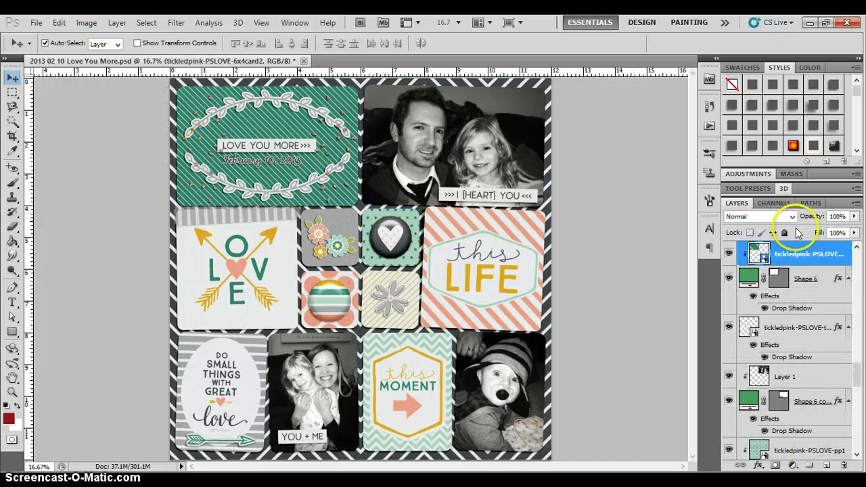
{"action": "left_click", "coordinate": [812, 278]}
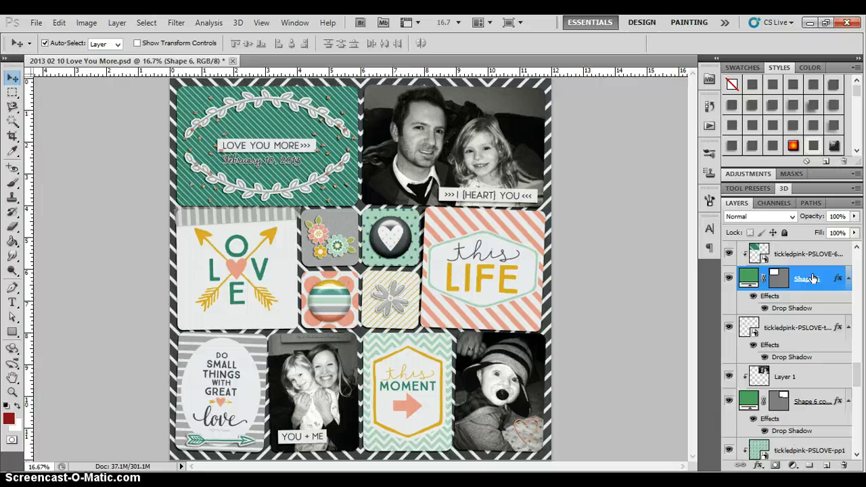
{"action": "left_click_drag", "start_coordinate": [344, 118], "coordinate": [351, 88]}
{"action": "left_click", "coordinate": [799, 279]}
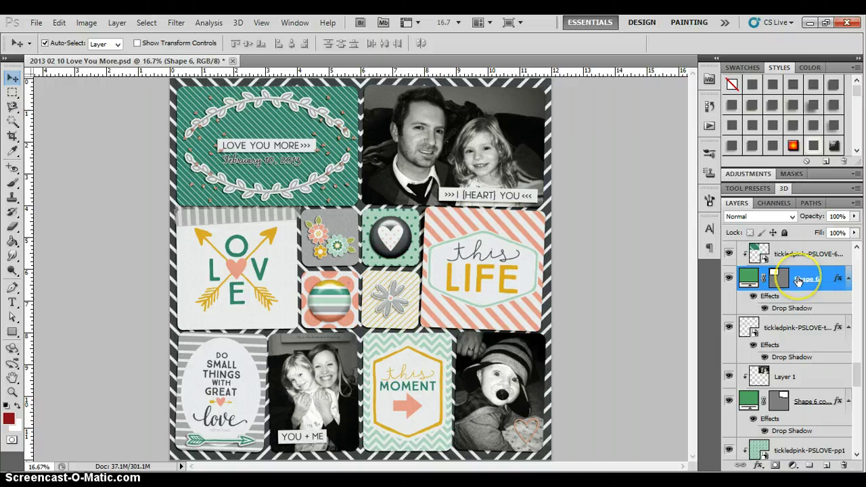
{"action": "left_click", "coordinate": [795, 255]}
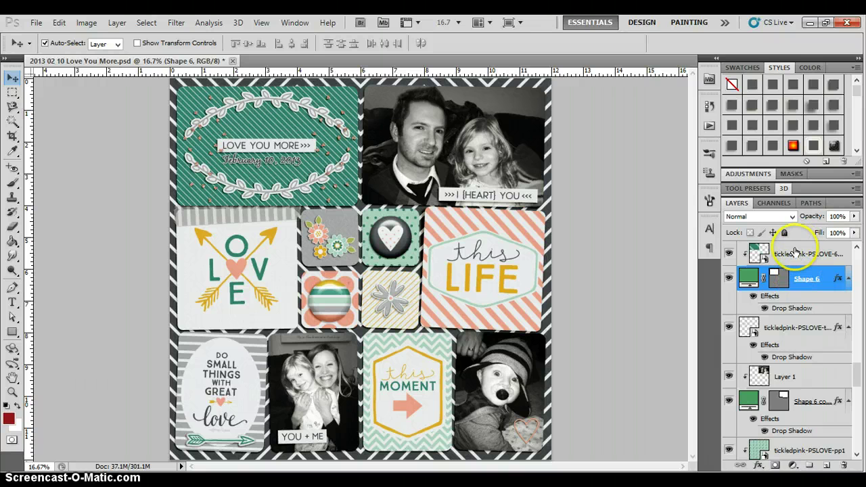
{"action": "left_click", "coordinate": [793, 308]}
{"action": "right_click", "coordinate": [792, 306]}
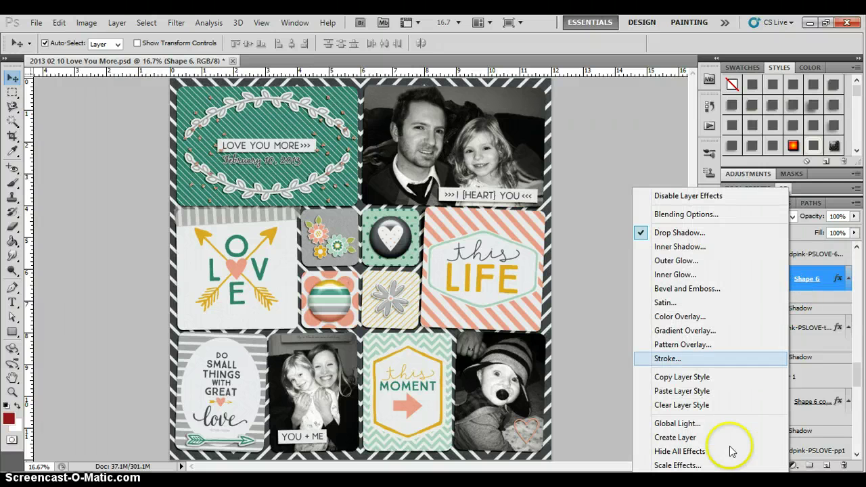
{"action": "left_click", "coordinate": [691, 436]}
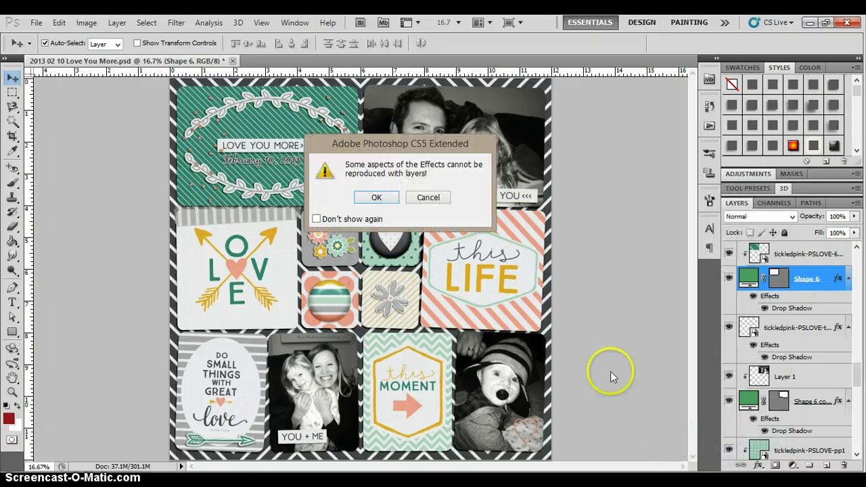
{"action": "left_click", "coordinate": [376, 198]}
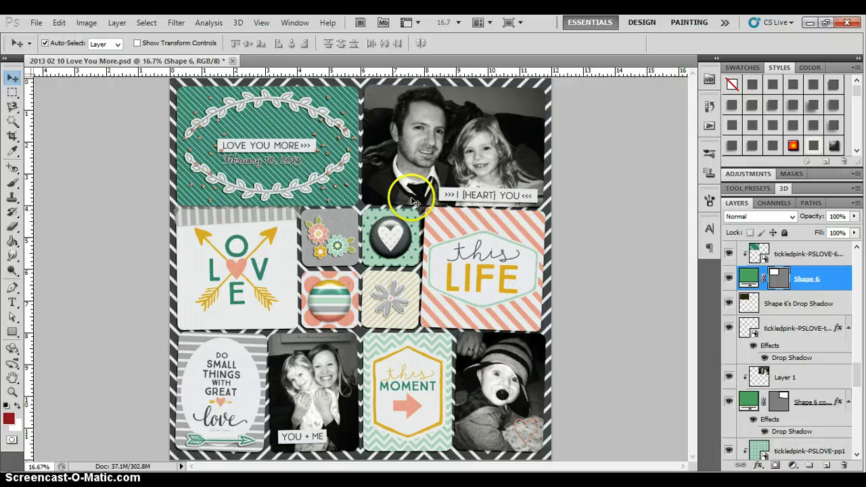
- Warp the green "LOVE YOU MORE" card's drop shadow layer and repeat the last Gaussian Blur on it
{"action": "left_click", "coordinate": [814, 305]}
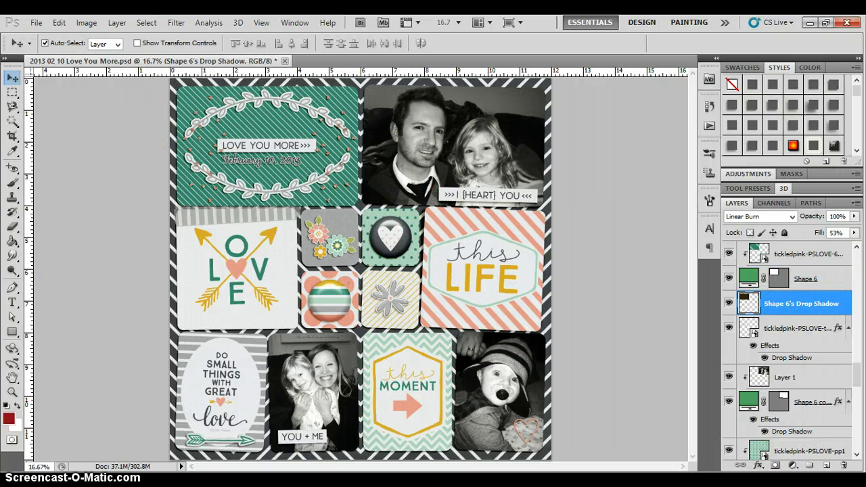
{"action": "left_click", "coordinate": [57, 23]}
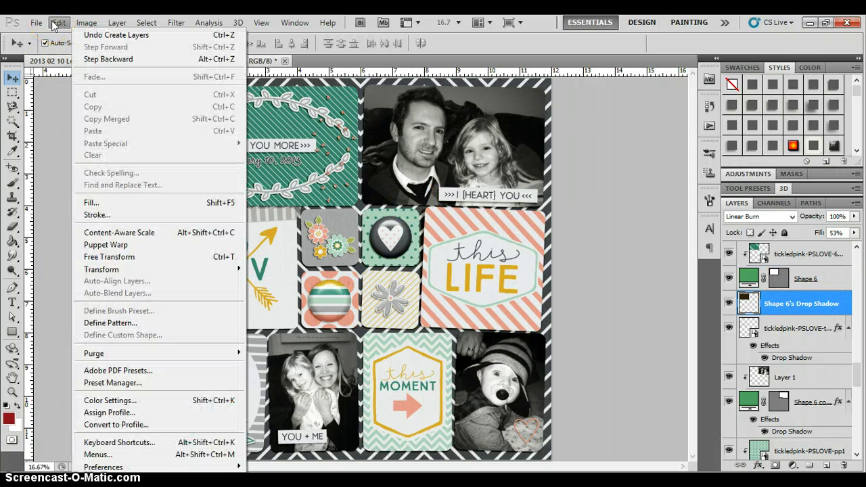
{"action": "left_click", "coordinate": [54, 23]}
{"action": "left_click", "coordinate": [60, 23]}
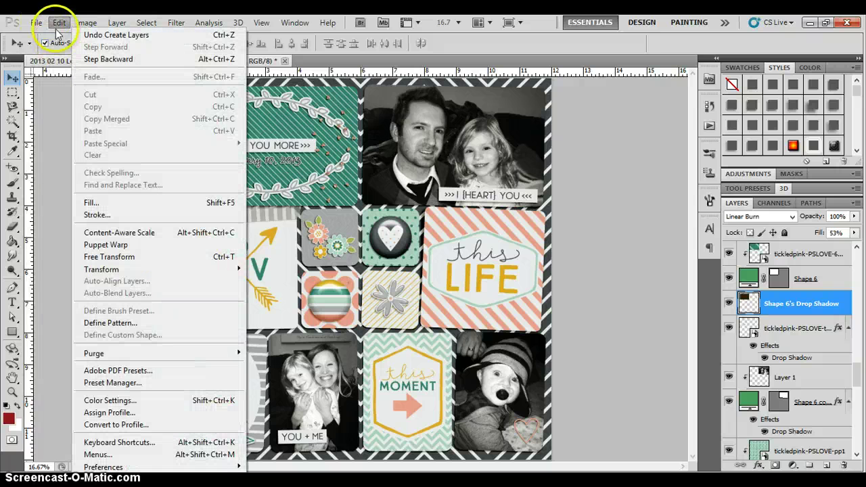
{"action": "mouse_move", "coordinate": [115, 269]}
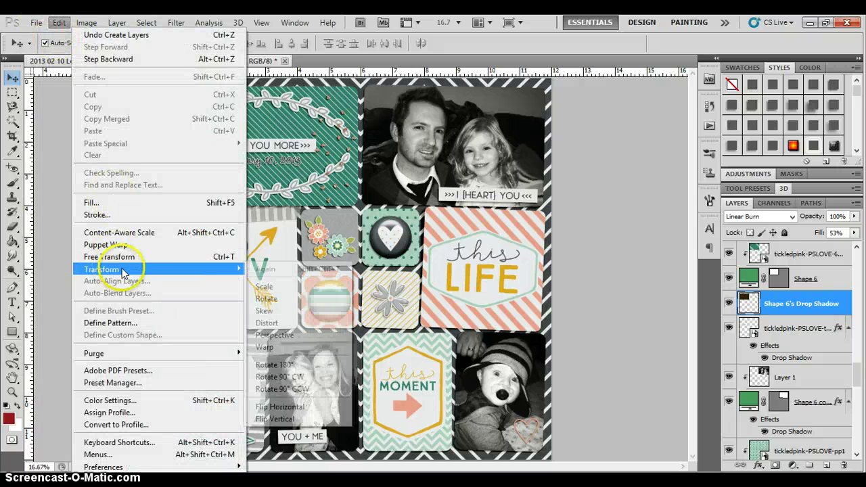
{"action": "left_click", "coordinate": [275, 349]}
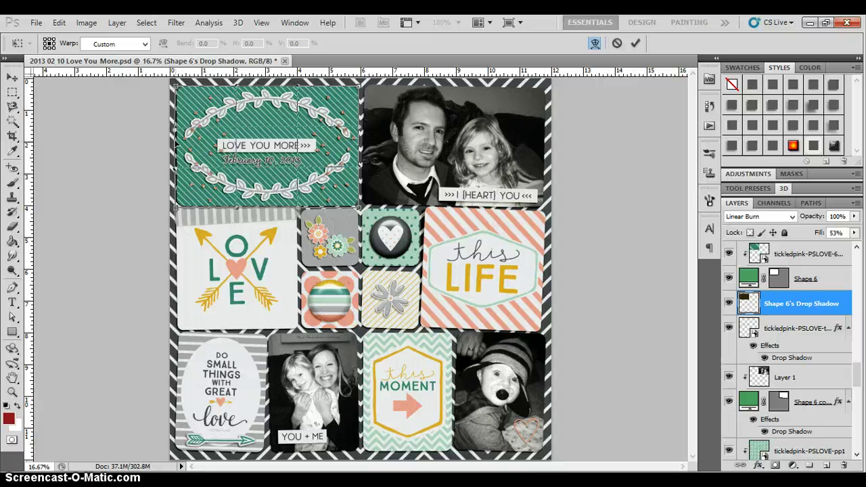
{"action": "double_click", "coordinate": [236, 161]}
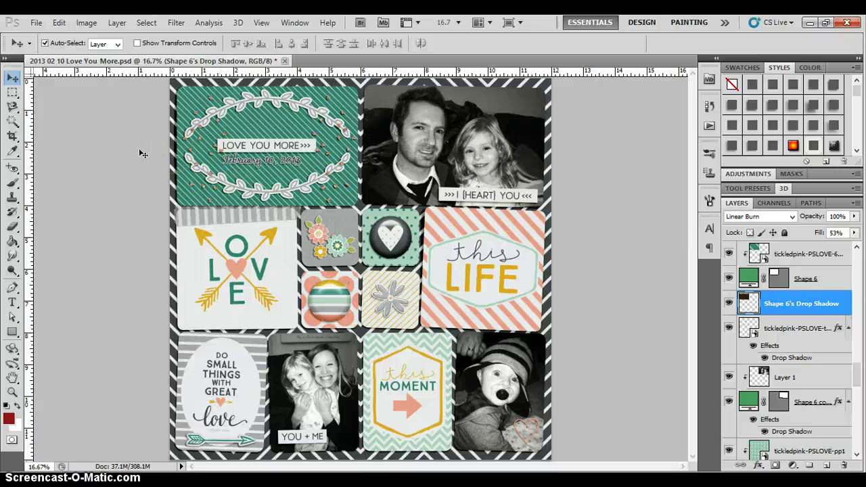
{"action": "left_click", "coordinate": [177, 24]}
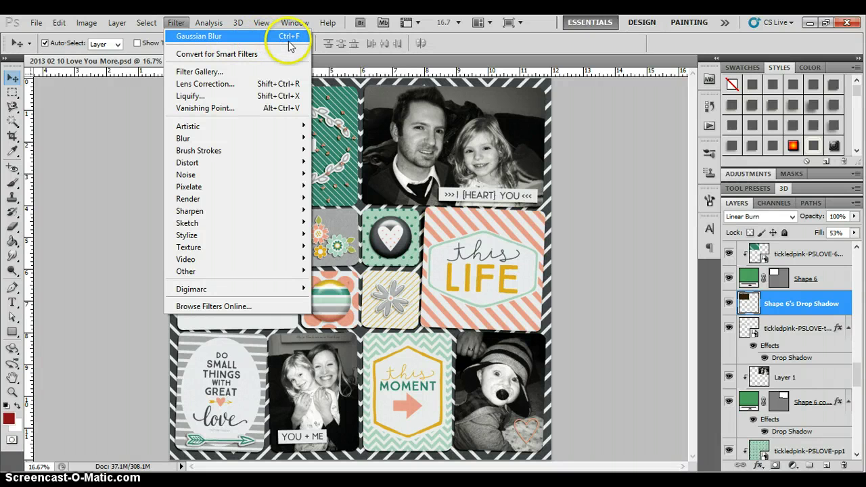
{"action": "left_click", "coordinate": [257, 40]}
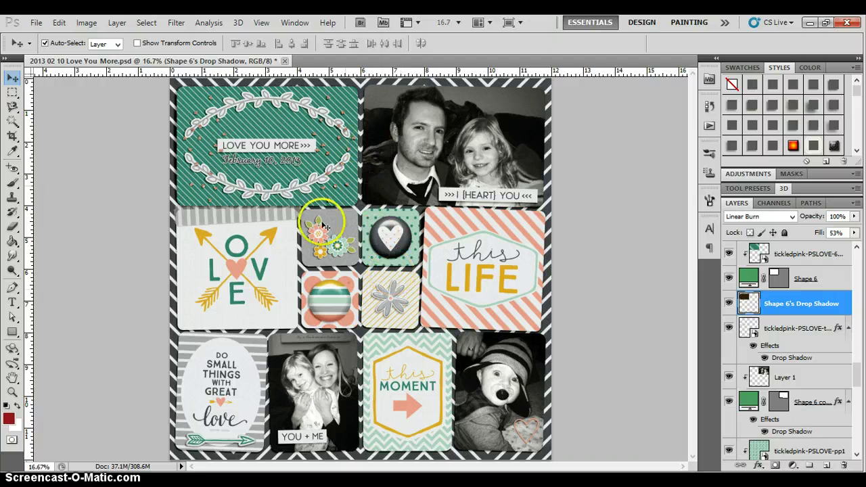
- Separate the drop shadow of the "DO SMALL THINGS WITH GREAT LOVE" card's clipping shape, Shape 5 copy 7, onto its own layer
{"action": "left_click", "coordinate": [237, 382]}
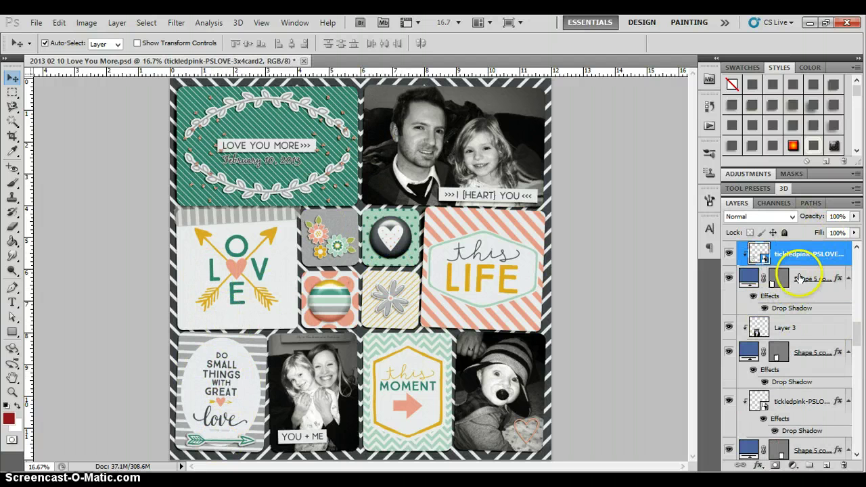
{"action": "left_click", "coordinate": [783, 303]}
{"action": "right_click", "coordinate": [804, 308]}
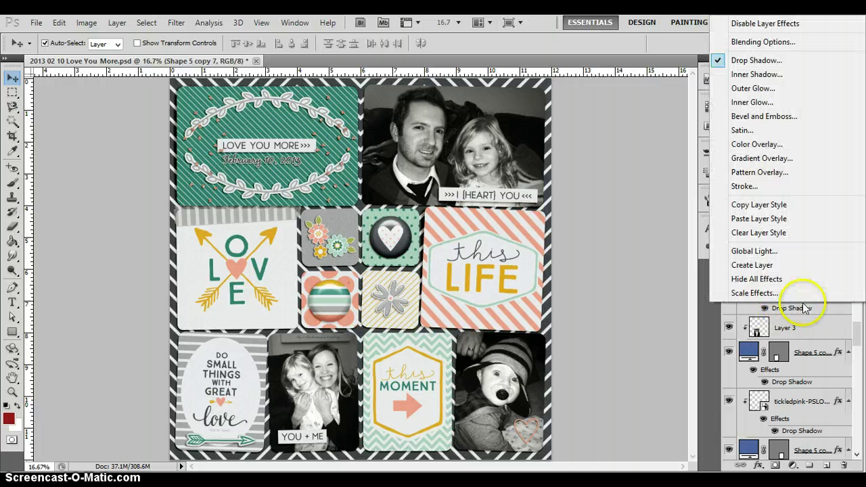
{"action": "left_click", "coordinate": [784, 266]}
{"action": "left_click", "coordinate": [381, 194]}
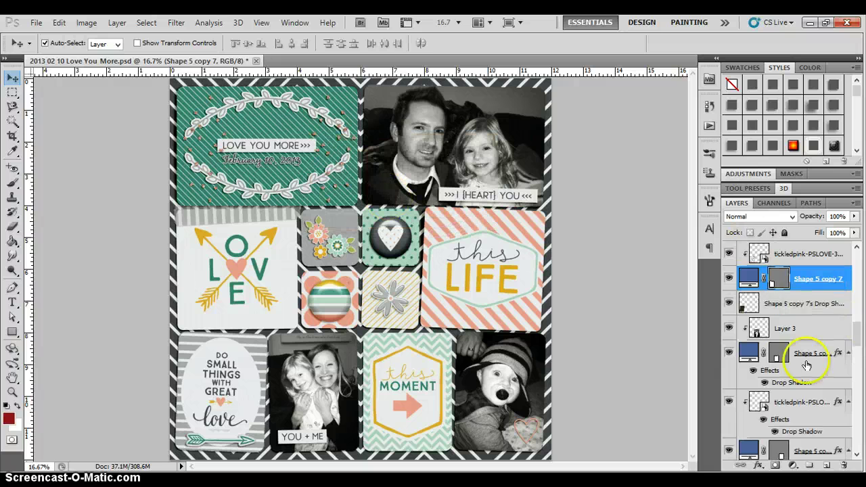
- Rotate the "DO SMALL THINGS" card's drop shadow layer to about -0.89° and repeat the last Gaussian Blur on it
{"action": "left_click", "coordinate": [785, 303]}
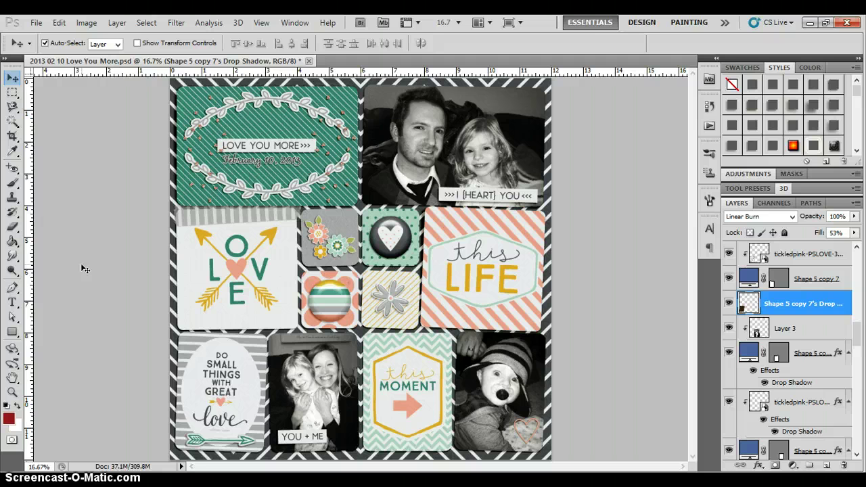
{"action": "key", "text": "ctrl+t"}
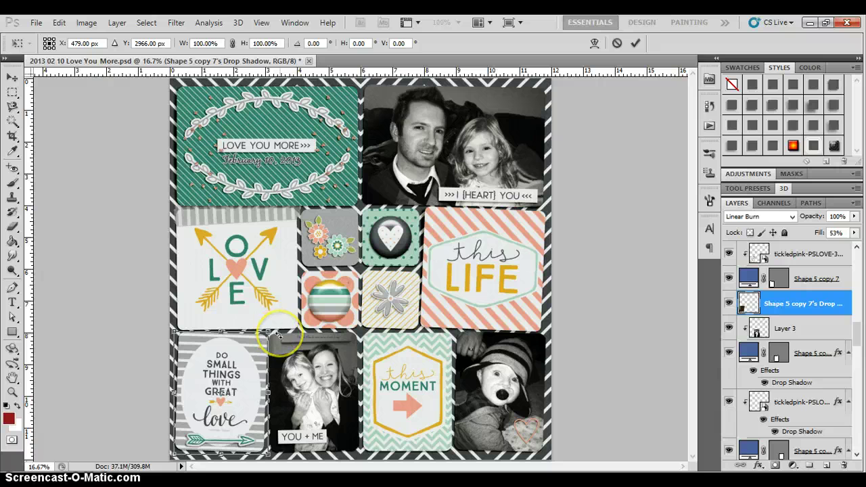
{"action": "left_click_drag", "start_coordinate": [277, 333], "coordinate": [278, 334]}
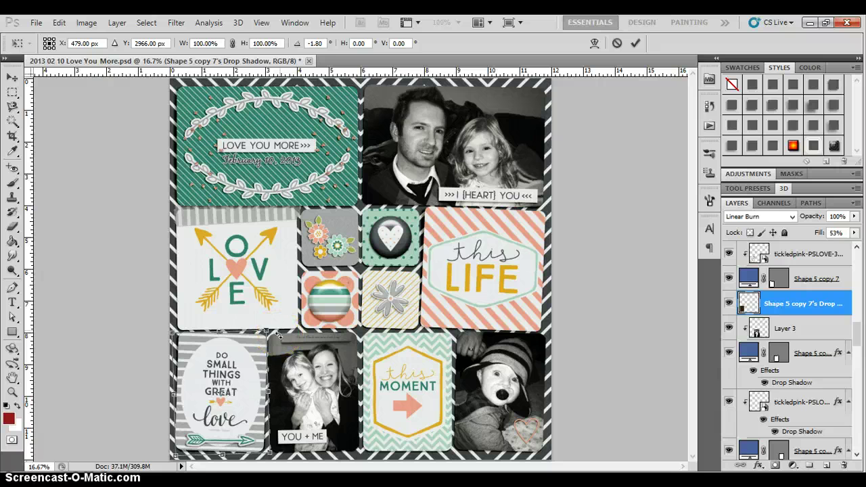
{"action": "left_click_drag", "start_coordinate": [278, 334], "coordinate": [282, 330]}
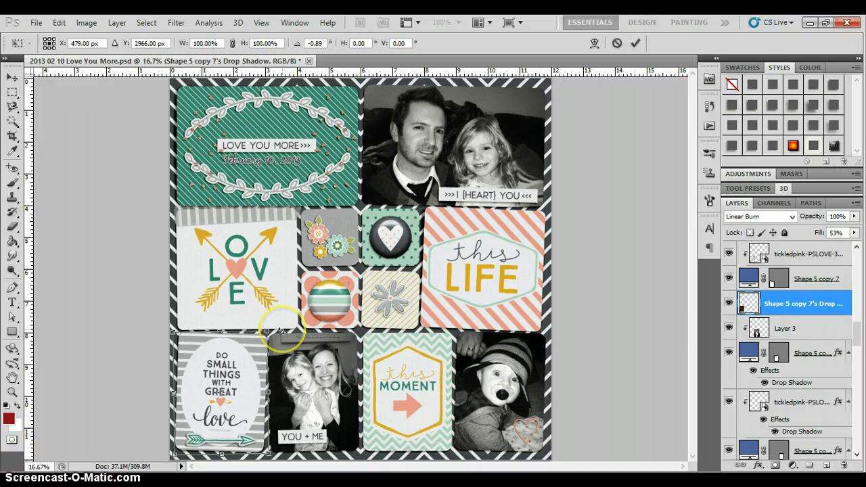
{"action": "double_click", "coordinate": [349, 363]}
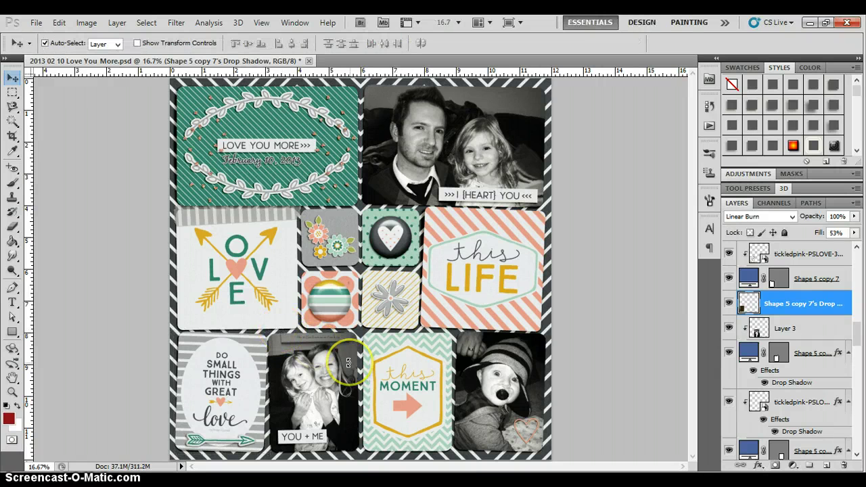
{"action": "left_click", "coordinate": [176, 22]}
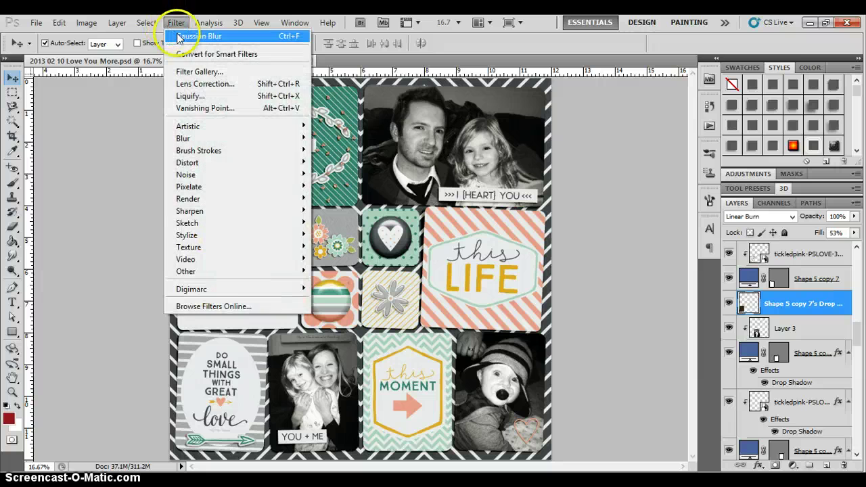
{"action": "left_click", "coordinate": [181, 37]}
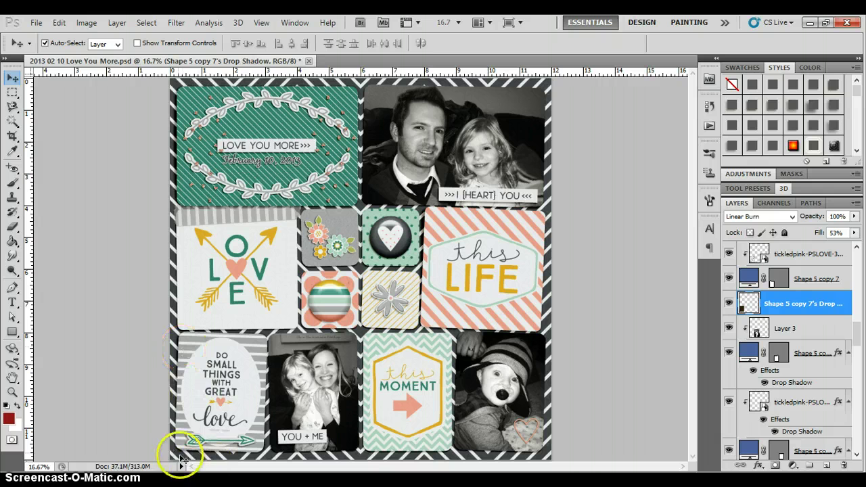
- Compare the "DO SMALL THINGS" card's shadow before and after the edits through the history, ending on the latest Gaussian Blur state
{"action": "left_click", "coordinate": [707, 107]}
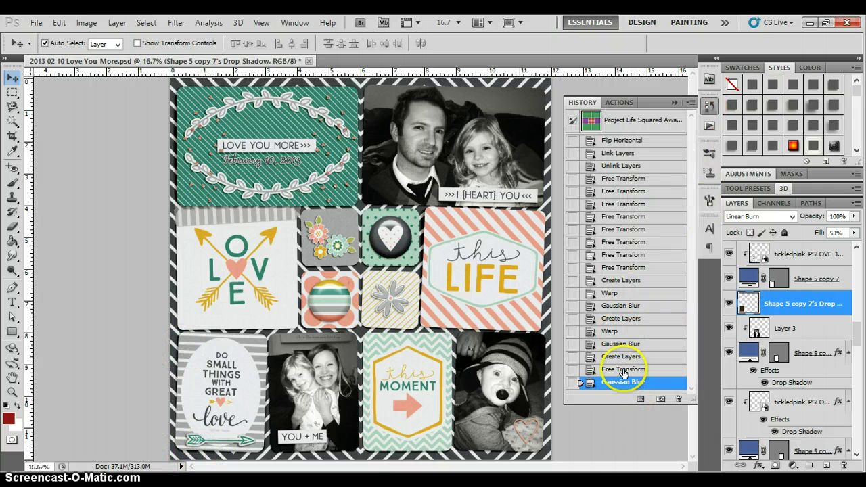
{"action": "left_click", "coordinate": [622, 356]}
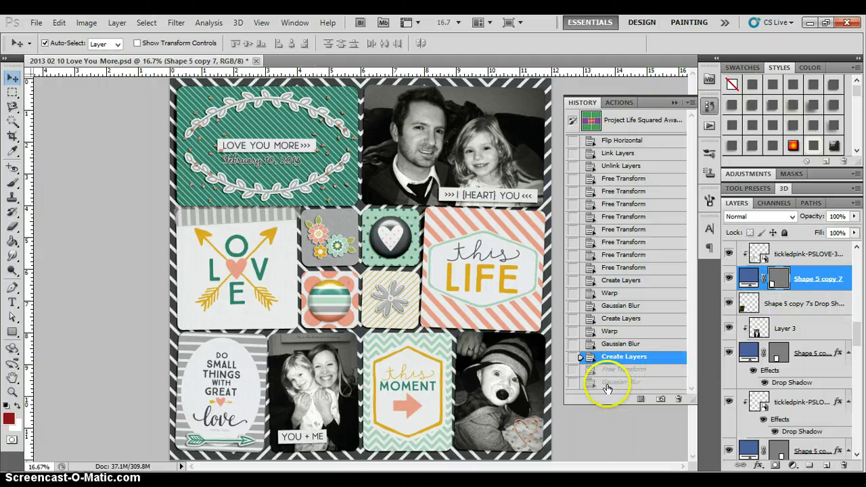
{"action": "left_click", "coordinate": [606, 384]}
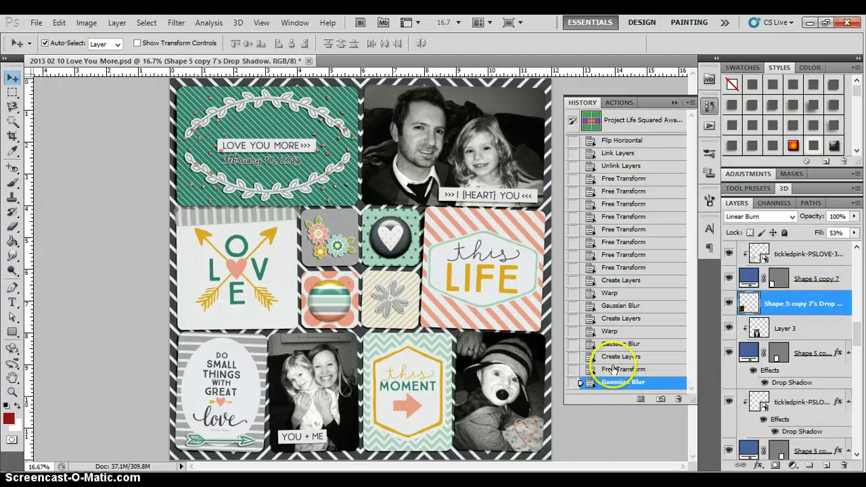
{"action": "left_click", "coordinate": [674, 103]}
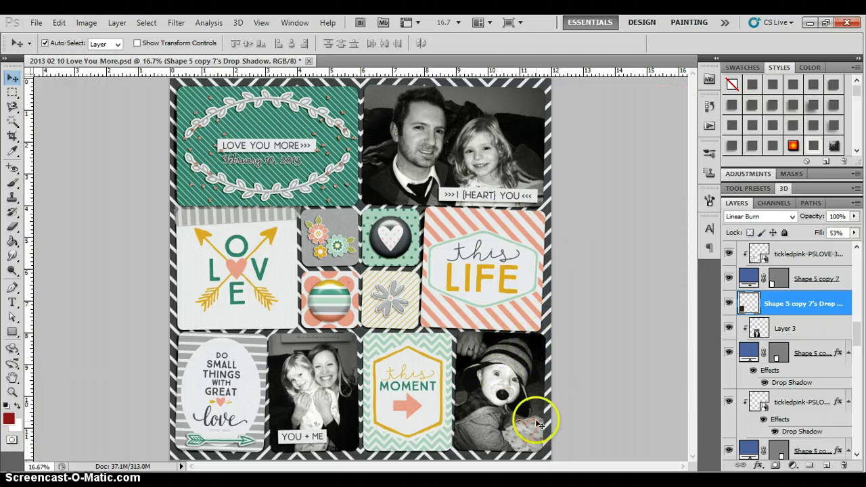
- Separate the drop shadow of the baby photo's clipping shape, Shape 5 copy 4, onto its own layer
{"action": "left_click", "coordinate": [507, 351]}
{"action": "left_click", "coordinate": [855, 455]}
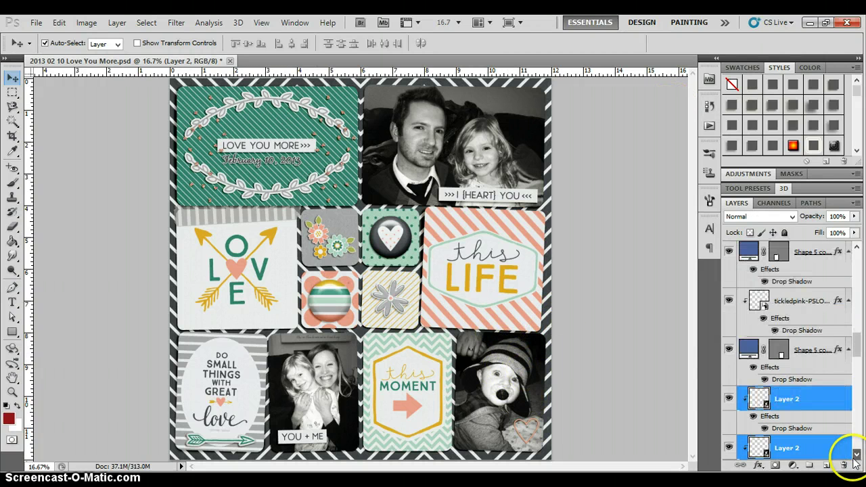
{"action": "key", "text": "alt+bracketleft"}
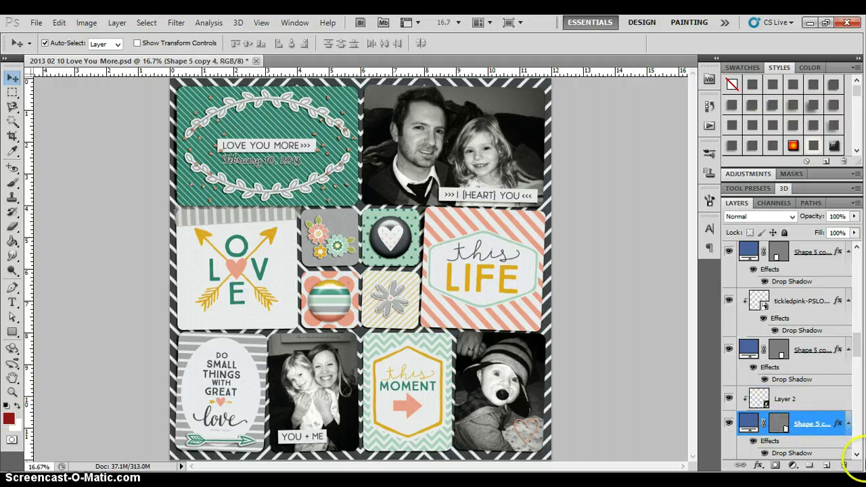
{"action": "left_click", "coordinate": [856, 456]}
{"action": "right_click", "coordinate": [804, 396]}
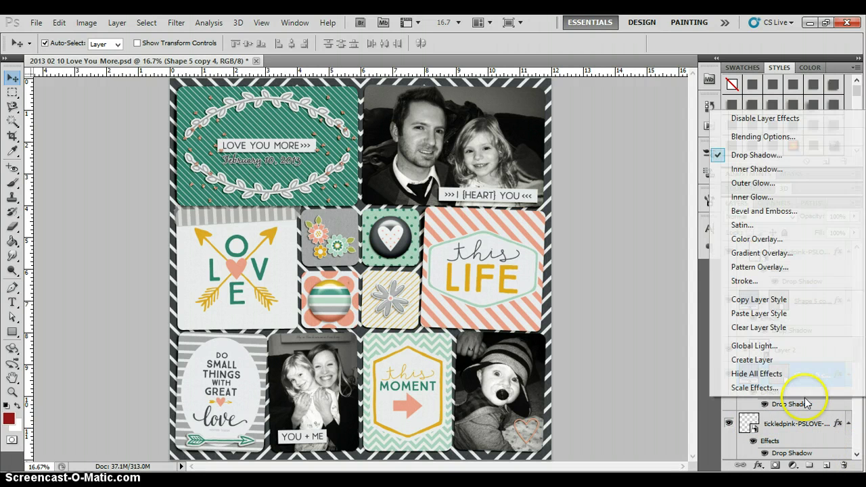
{"action": "left_click", "coordinate": [784, 362]}
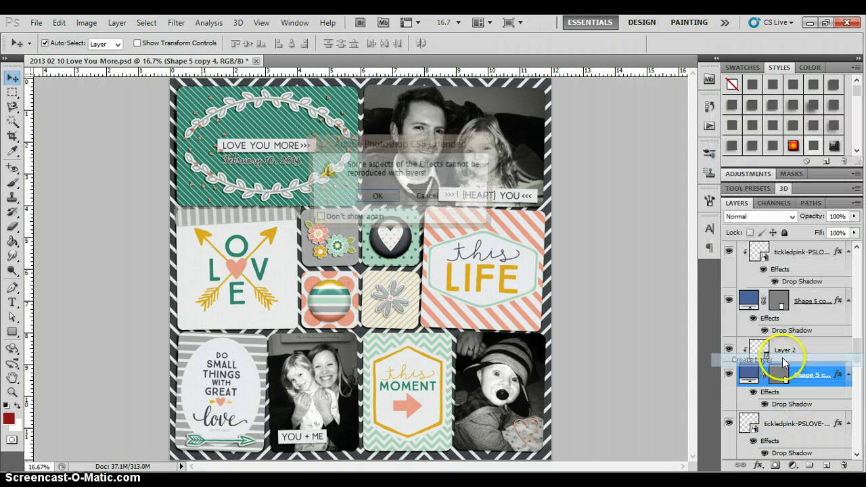
{"action": "left_click", "coordinate": [372, 197]}
- Rotate the baby photo's separated drop shadow layer to about -1.59° and apply the transform
{"action": "left_click", "coordinate": [801, 399]}
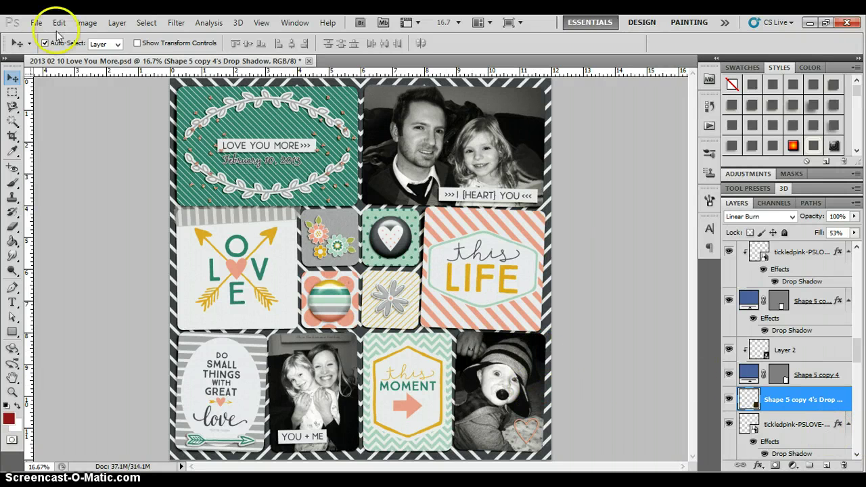
{"action": "key", "text": "ctrl+t"}
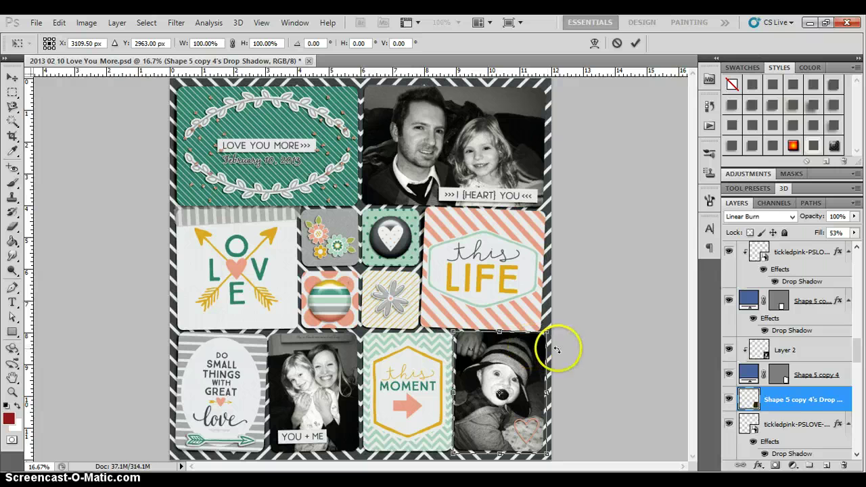
{"action": "left_click", "coordinate": [557, 351]}
{"action": "left_click_drag", "start_coordinate": [558, 351], "coordinate": [558, 352]}
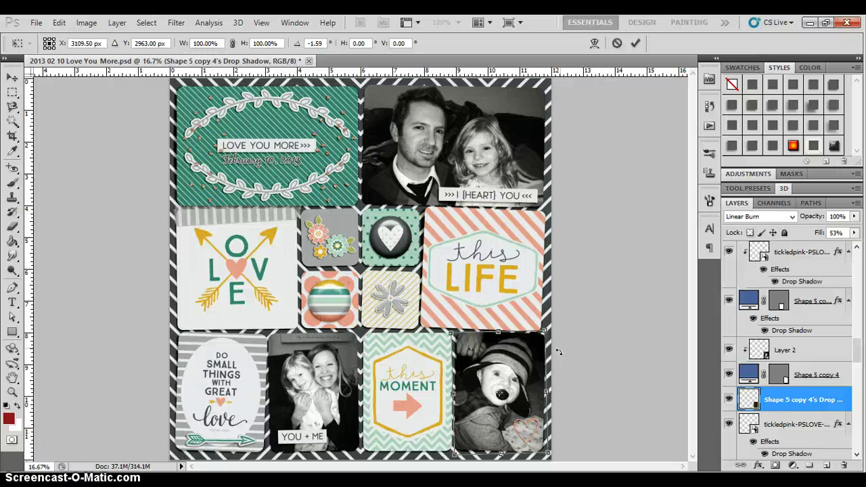
{"action": "key", "text": "Return"}
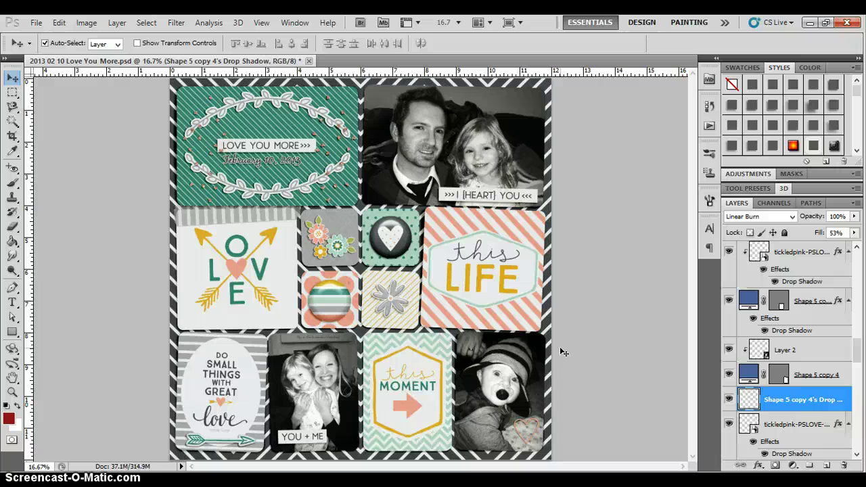
- Separate the drop shadow of the small grey flower card's clipping shape, Shape 7 copy 12, onto its own layer
{"action": "left_click", "coordinate": [301, 256]}
{"action": "scroll", "coordinate": [846, 450], "scroll_direction": "down", "scroll_amount": 5}
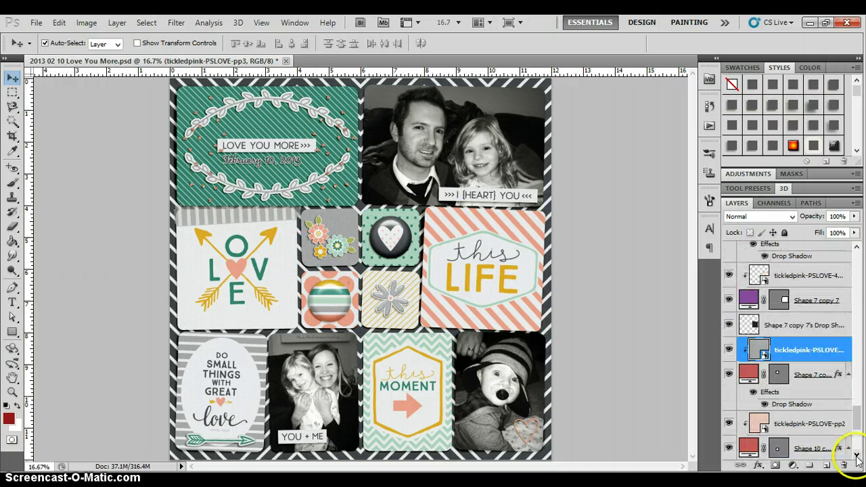
{"action": "left_click", "coordinate": [812, 325]}
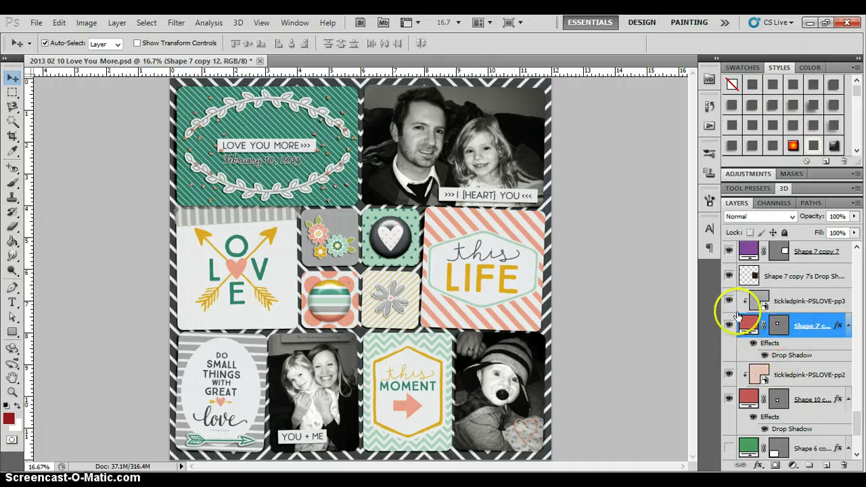
{"action": "right_click", "coordinate": [803, 345]}
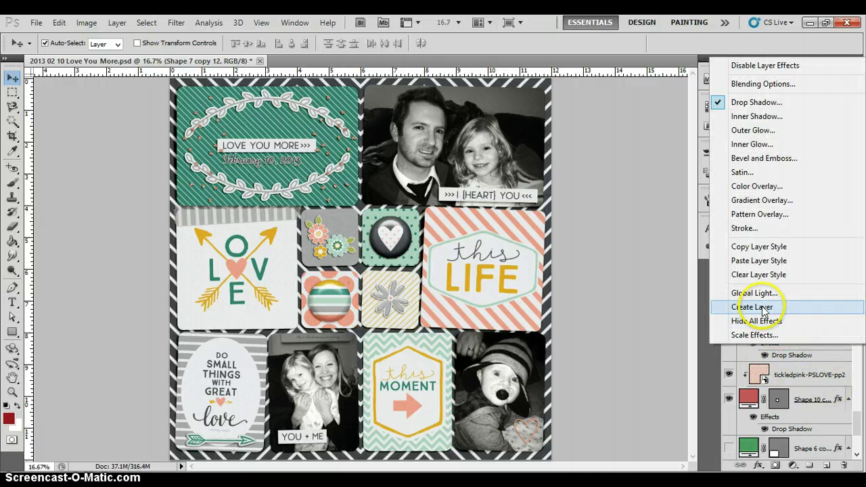
{"action": "left_click", "coordinate": [754, 306]}
{"action": "left_click", "coordinate": [377, 196]}
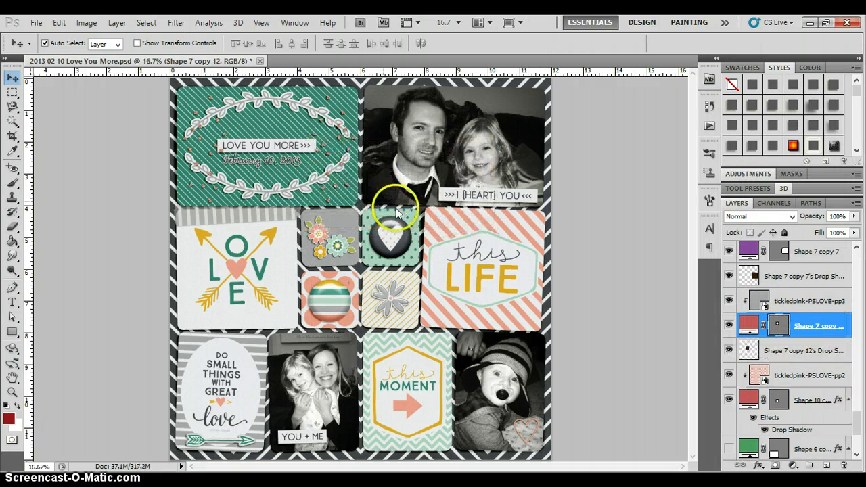
- Warp the separated drop shadow layer of the small grey flower card, Shape 7 copy 12, and apply the transform
{"action": "left_click", "coordinate": [59, 22]}
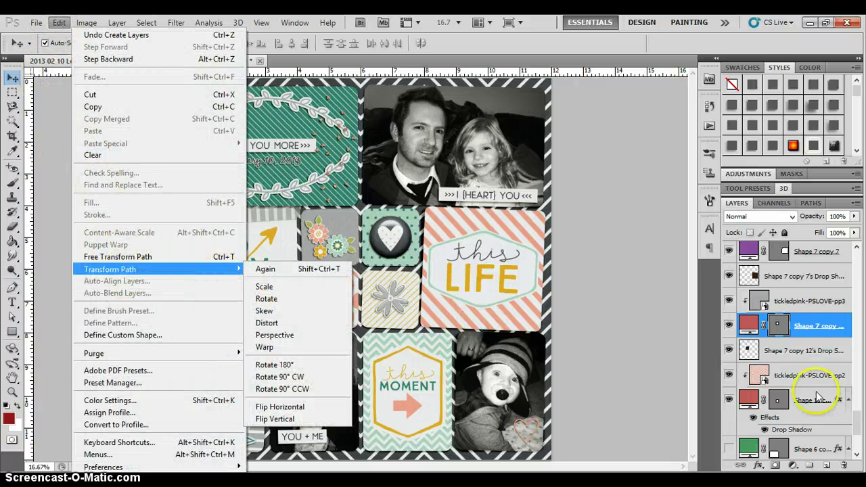
{"action": "left_click", "coordinate": [786, 351]}
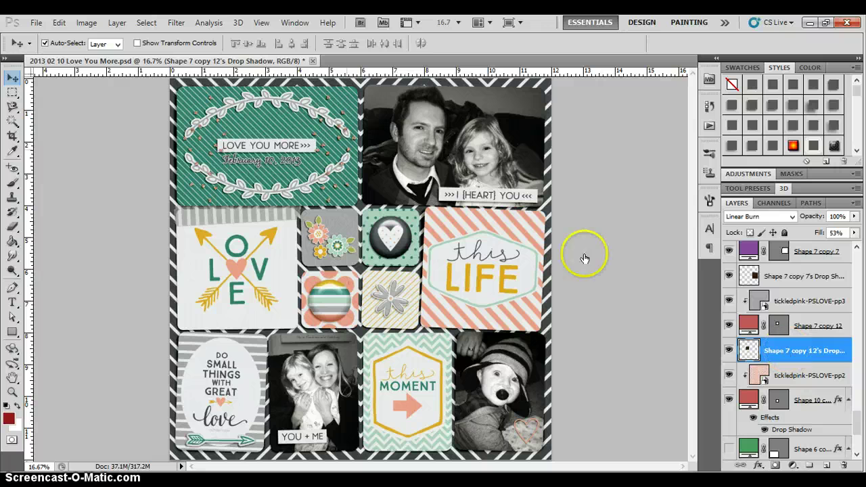
{"action": "left_click", "coordinate": [59, 23]}
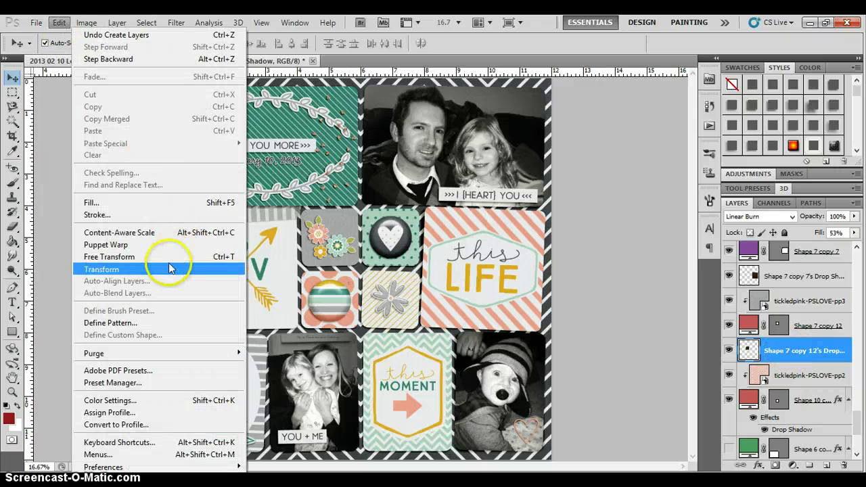
{"action": "mouse_move", "coordinate": [170, 267]}
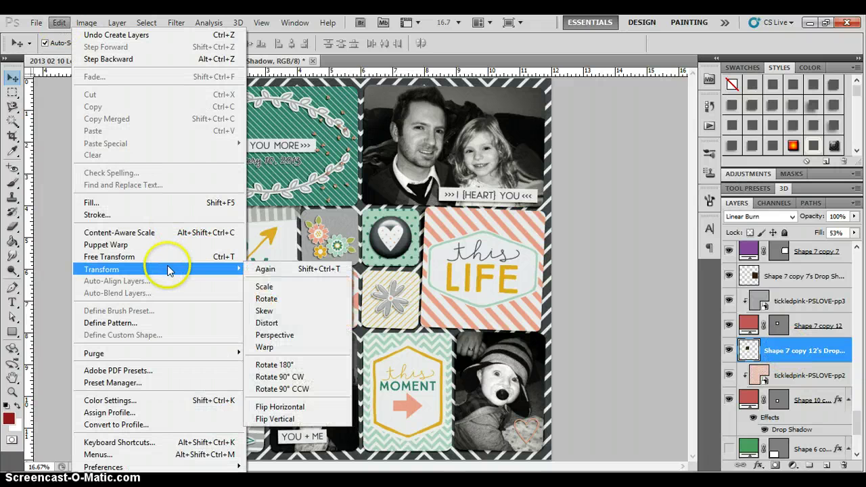
{"action": "left_click", "coordinate": [297, 346]}
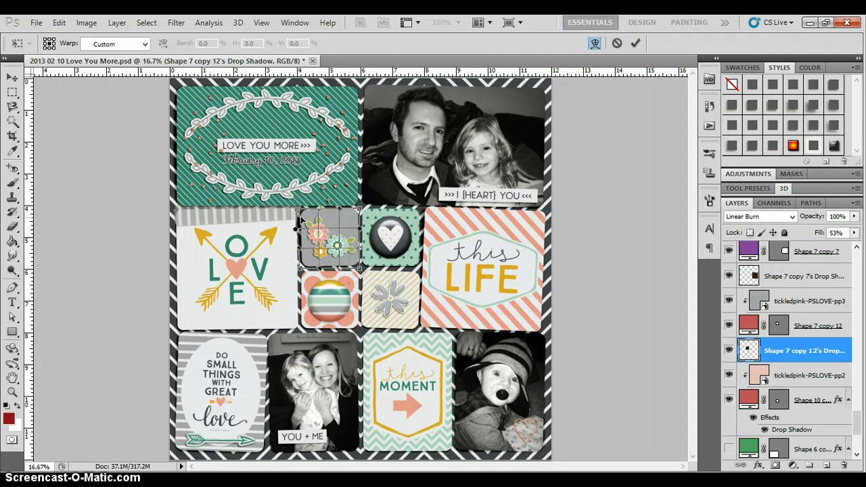
{"action": "left_click", "coordinate": [559, 295]}
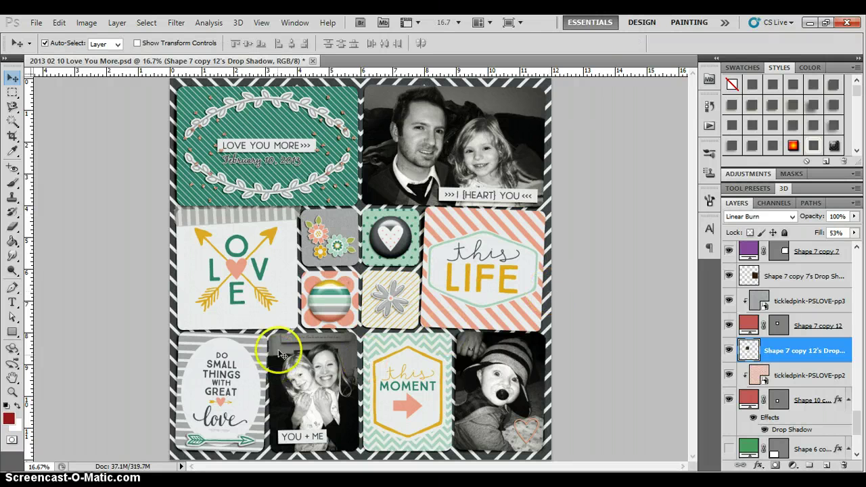
- Separate the drop shadow of the small yellow-striped flower card's clipping shape, Shape 11 copy 2, onto its own layer
{"action": "left_click", "coordinate": [383, 287]}
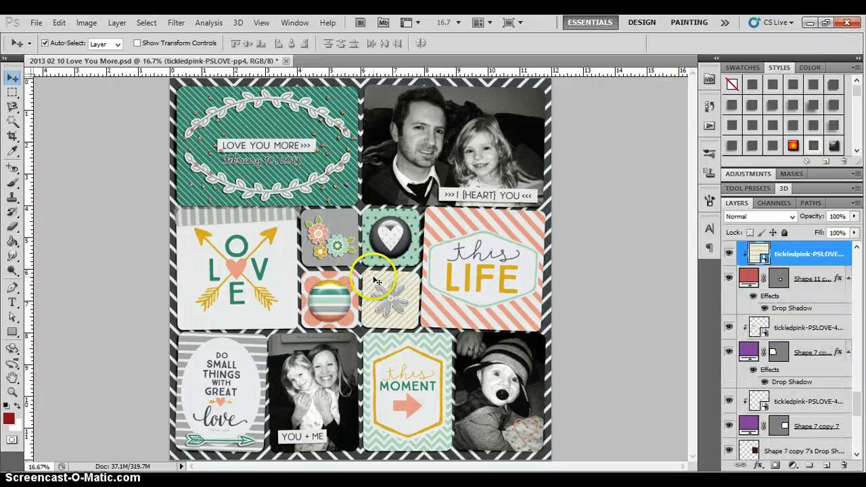
{"action": "left_click", "coordinate": [811, 283]}
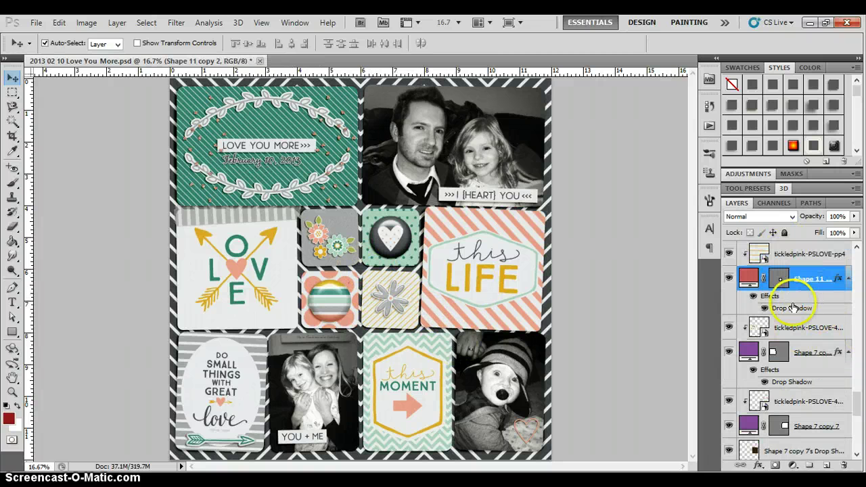
{"action": "right_click", "coordinate": [795, 308]}
{"action": "left_click", "coordinate": [747, 266]}
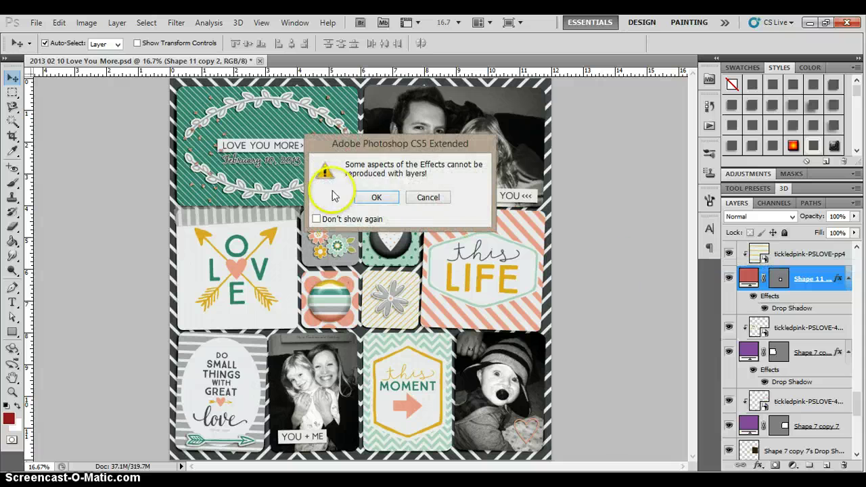
{"action": "left_click", "coordinate": [377, 198]}
- Warp the yellow-striped card's separated drop shadow layer and apply the transform
{"action": "left_click", "coordinate": [785, 302]}
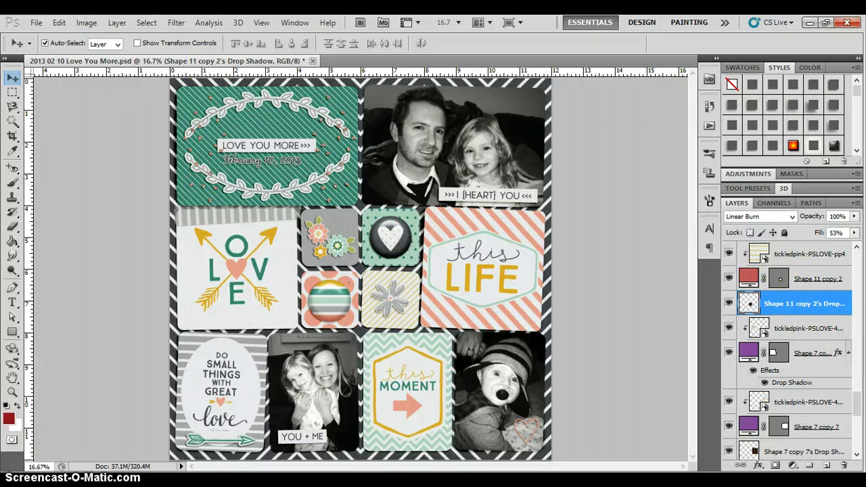
{"action": "left_click", "coordinate": [63, 25]}
{"action": "mouse_move", "coordinate": [183, 270]}
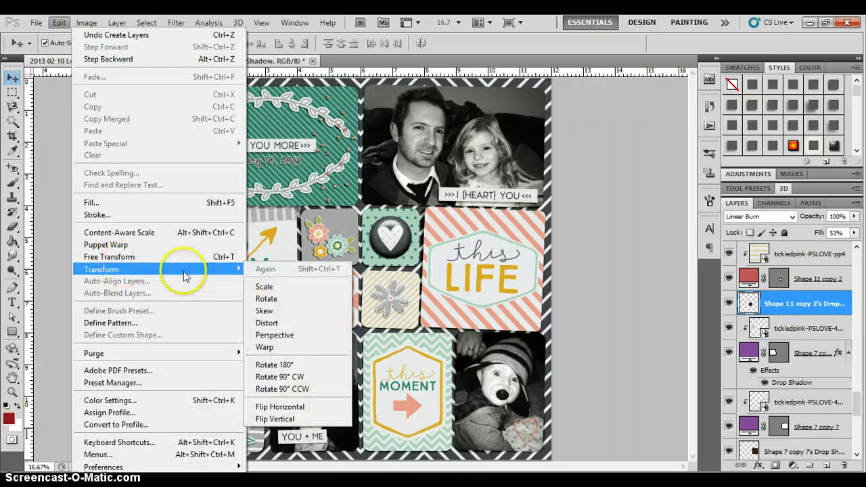
{"action": "left_click", "coordinate": [303, 347]}
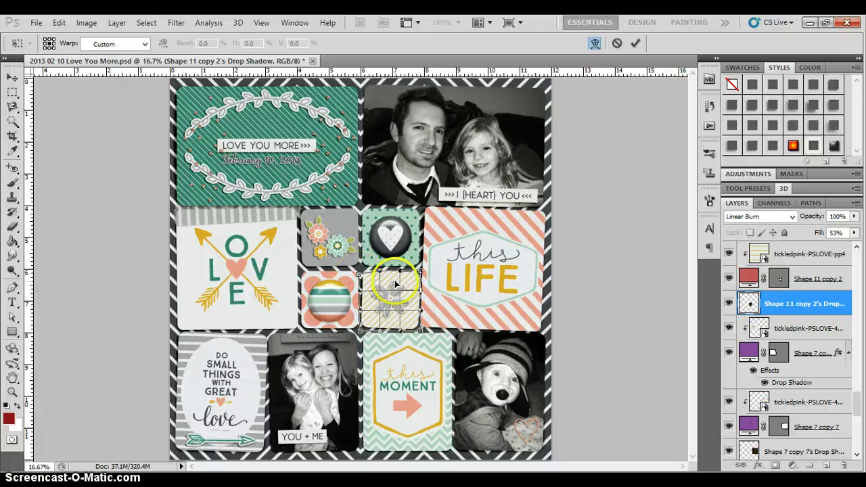
{"action": "key", "text": "Return"}
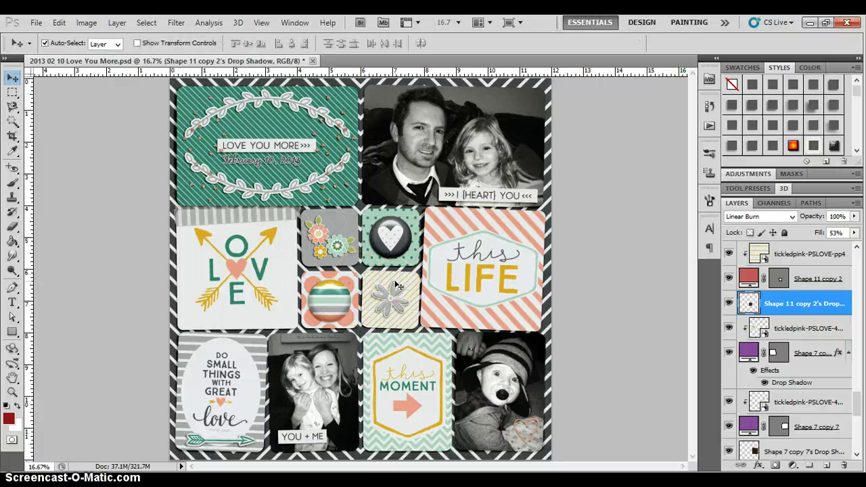